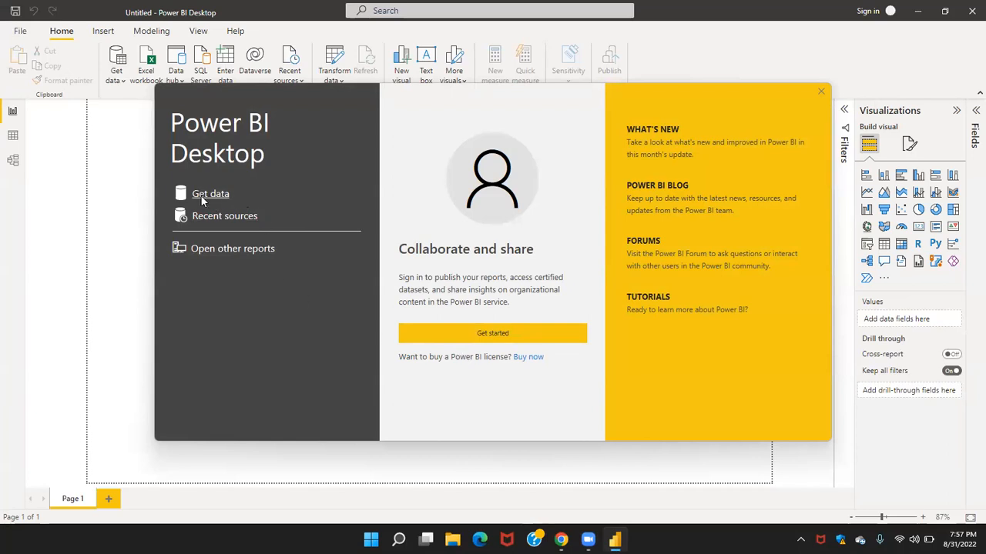
Dismiss the start screen, search the available data sources for Sharepoint, and connect using SharePoint Online List.
{"action": "left_click", "coordinate": [821, 92]}
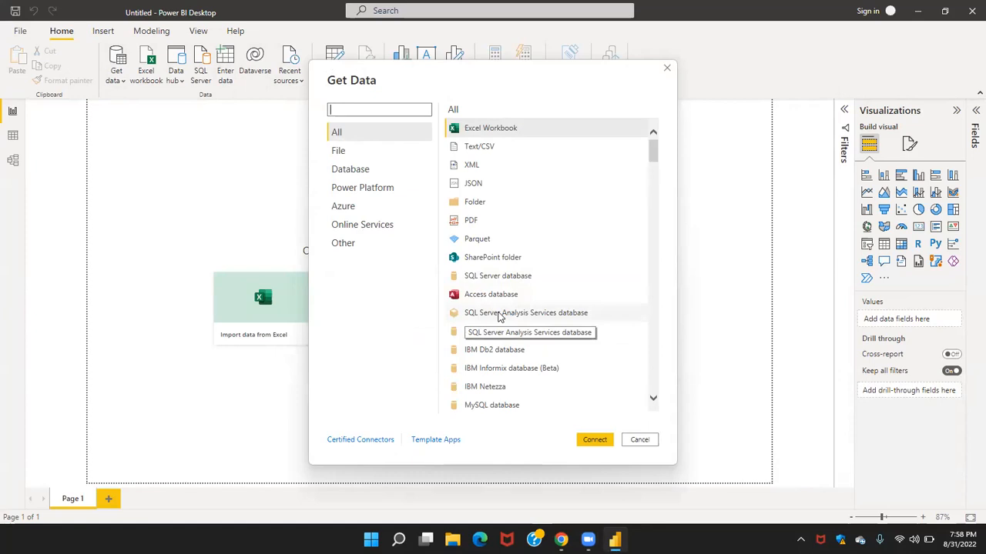
{"action": "left_click", "coordinate": [368, 107]}
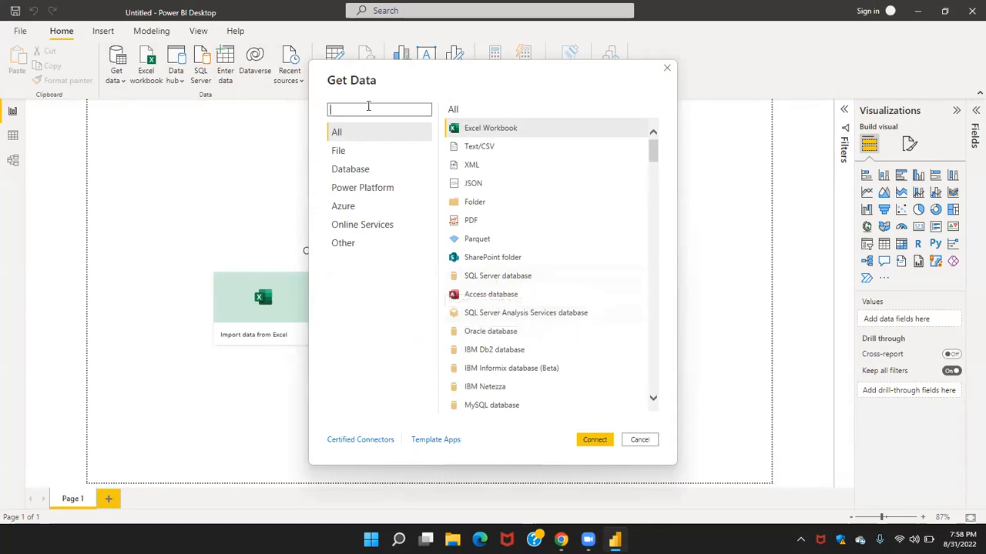
{"action": "type", "text": "Sharepoint"}
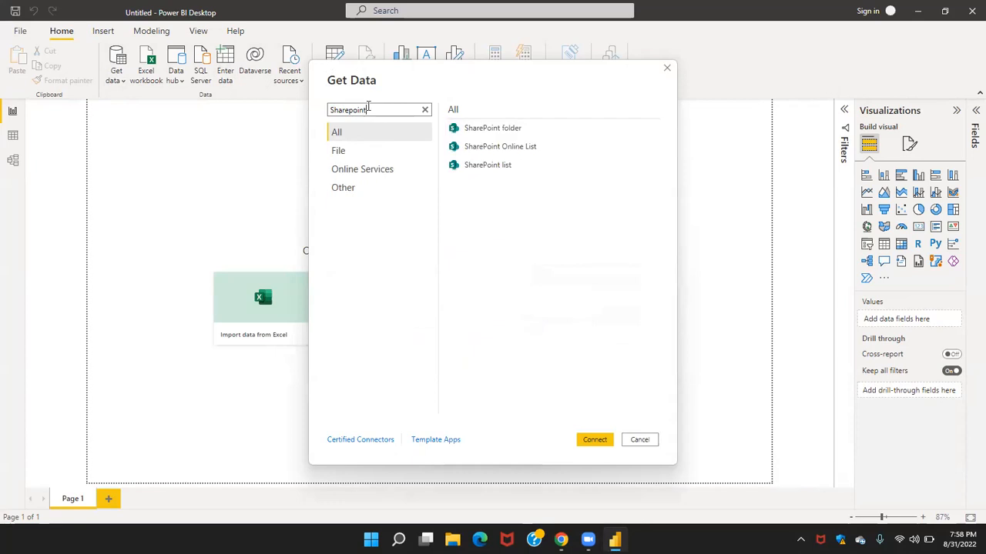
{"action": "type", "text": "e"}
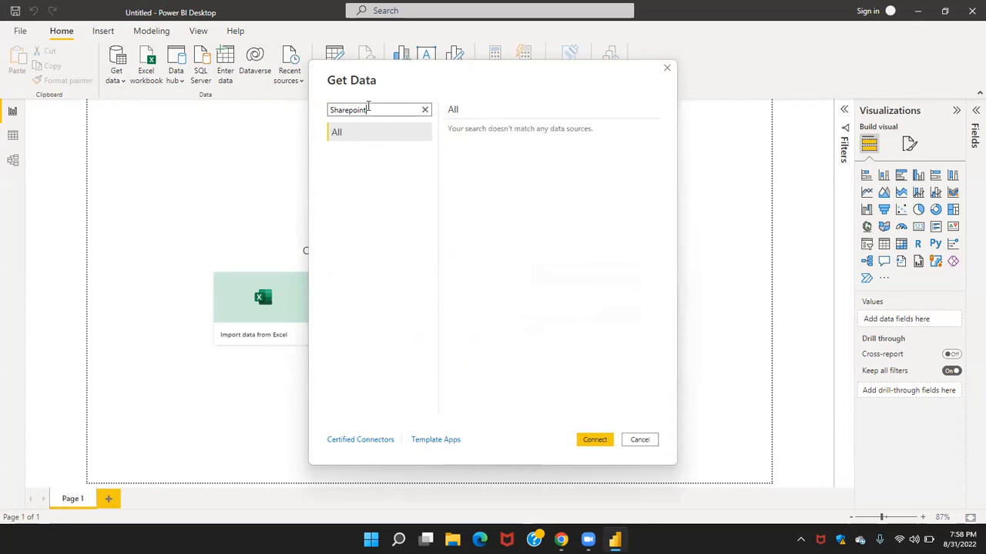
{"action": "key", "text": "BackSpace"}
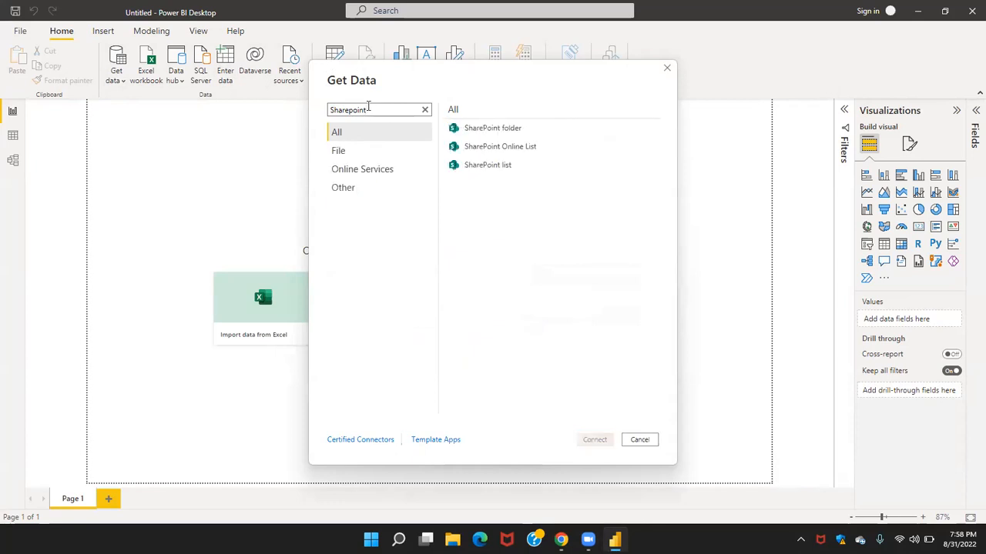
{"action": "left_click", "coordinate": [498, 152]}
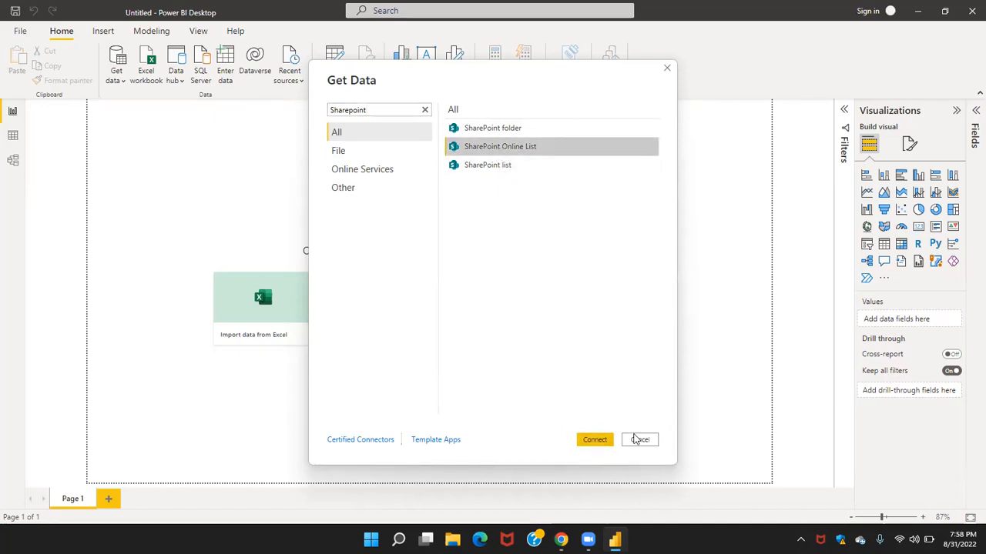
{"action": "left_click", "coordinate": [589, 447]}
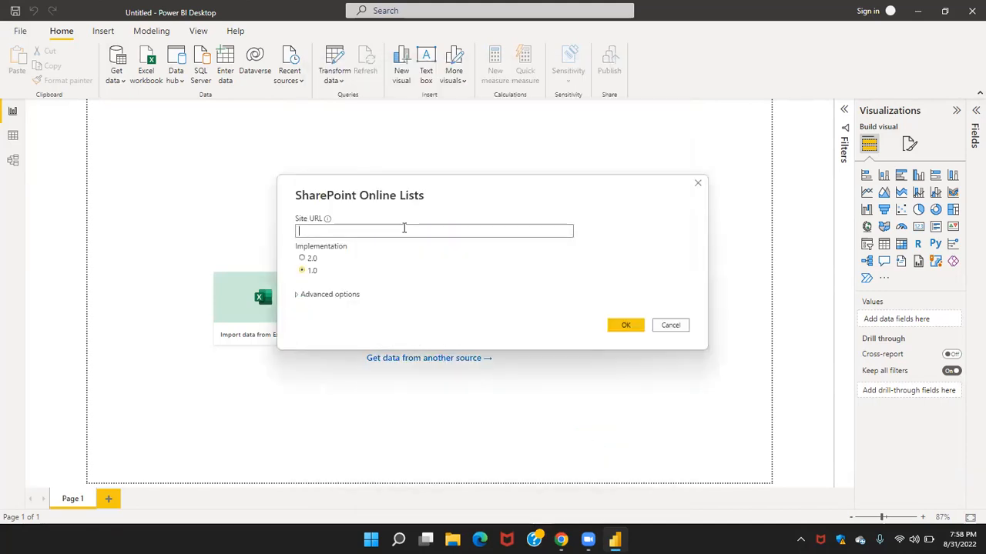
Copy the SharePoint Site link from the Guruschools - Batch 4 Links document in Chrome and submit it as the Site URL in Power BI Desktop.
{"action": "left_click", "coordinate": [403, 228]}
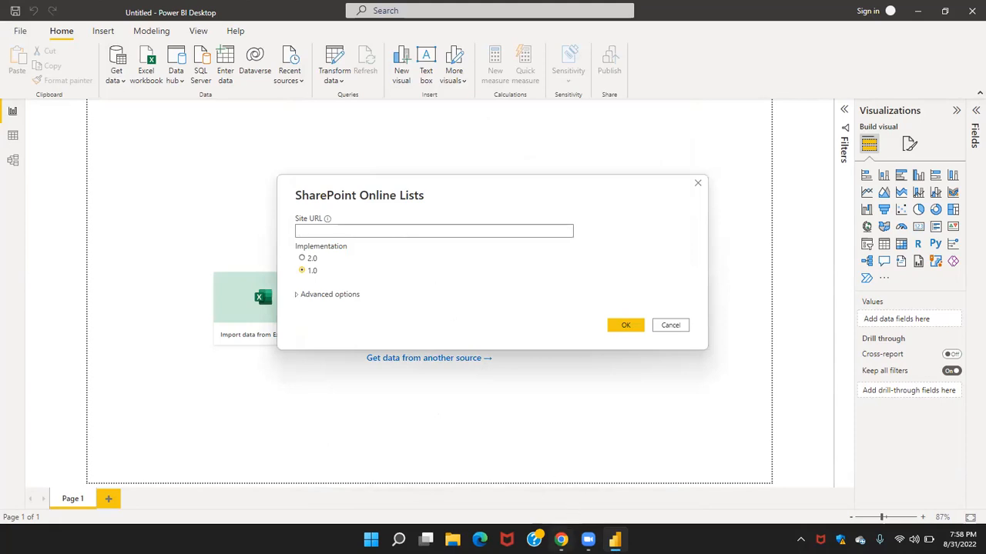
{"action": "mouse_move", "coordinate": [560, 539]}
{"action": "left_click", "coordinate": [561, 485]}
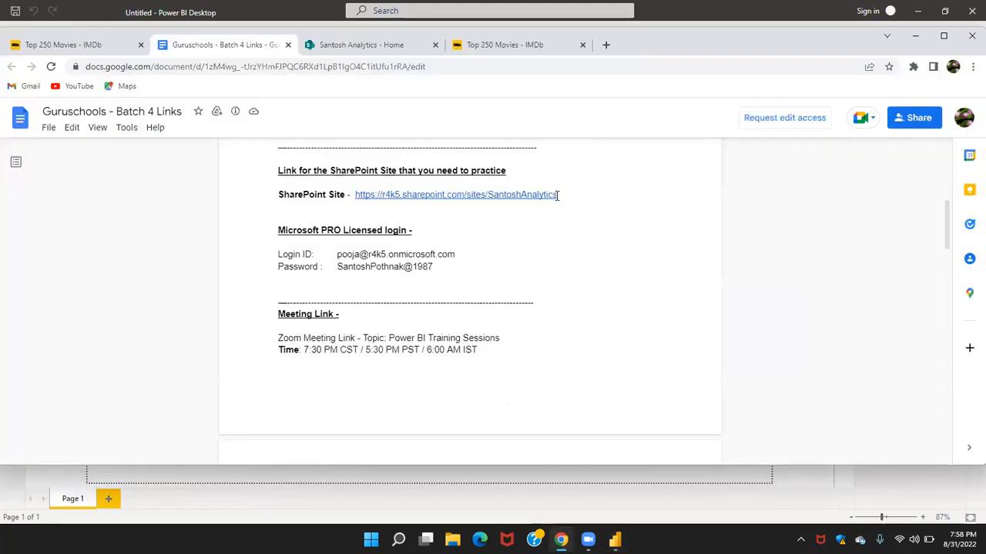
{"action": "left_click_drag", "start_coordinate": [559, 195], "coordinate": [357, 198]}
{"action": "key", "text": "ctrl+c"}
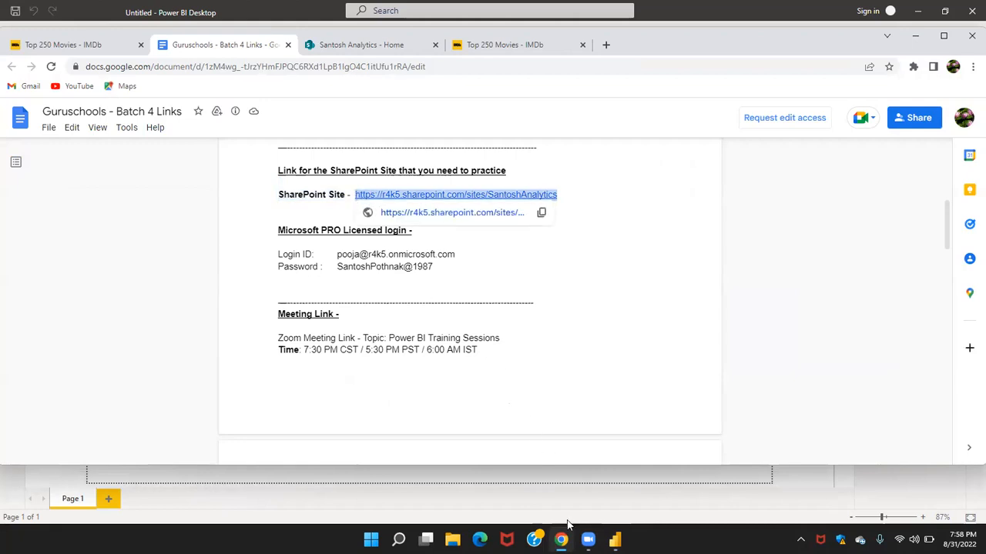
{"action": "left_click", "coordinate": [614, 539]}
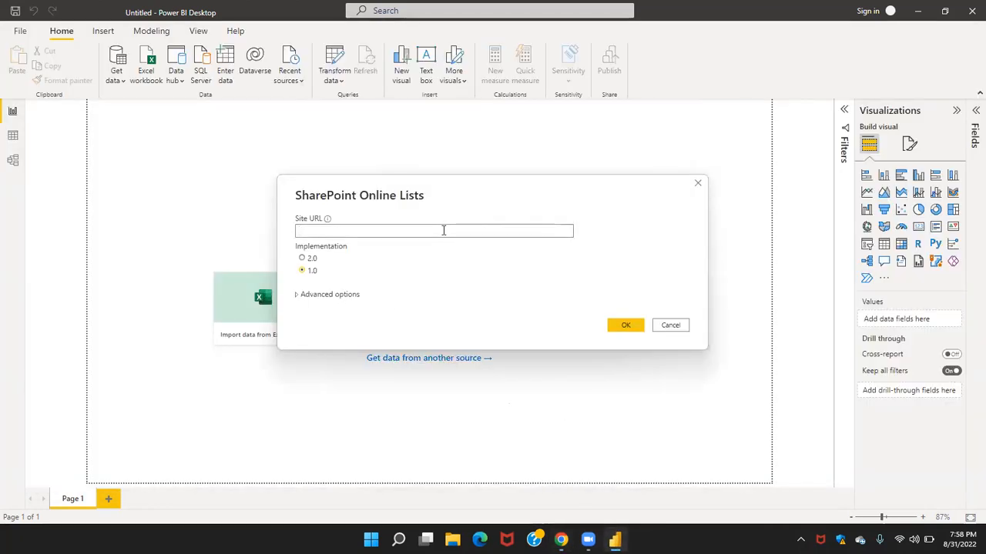
{"action": "key", "text": "ctrl+v"}
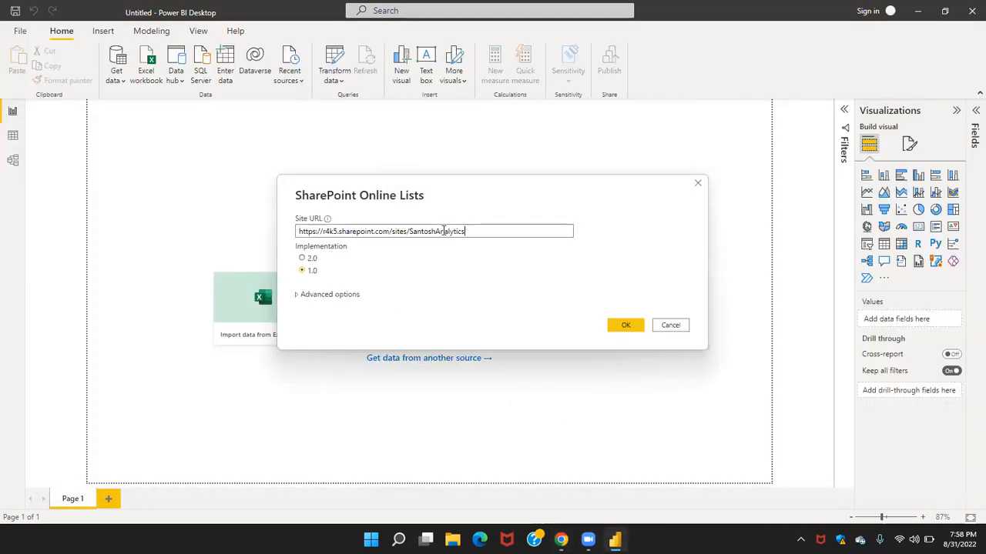
{"action": "left_click", "coordinate": [617, 329]}
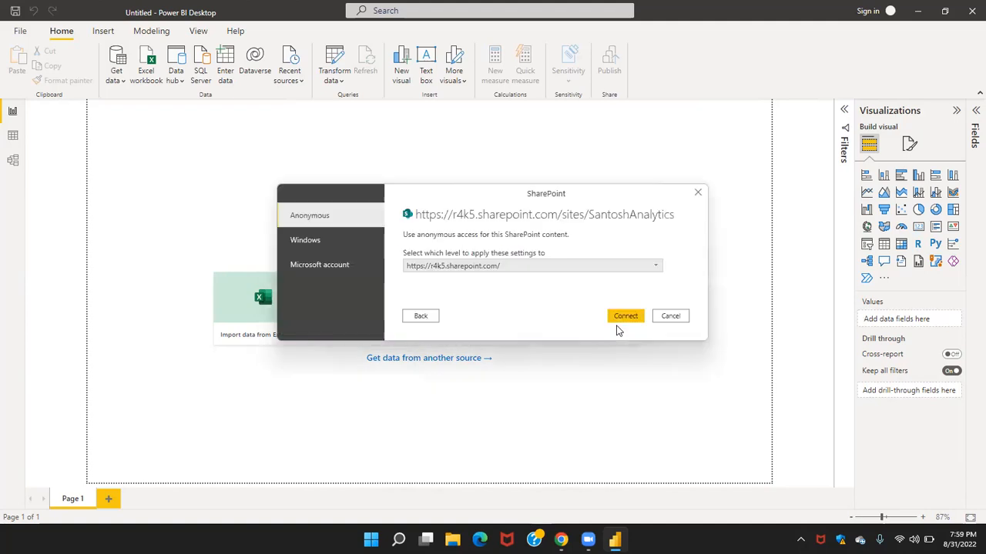
Apply the access settings at the full SantoshAnalytics site level and start a Microsoft account sign-in with the listed account.
{"action": "left_click", "coordinate": [532, 268]}
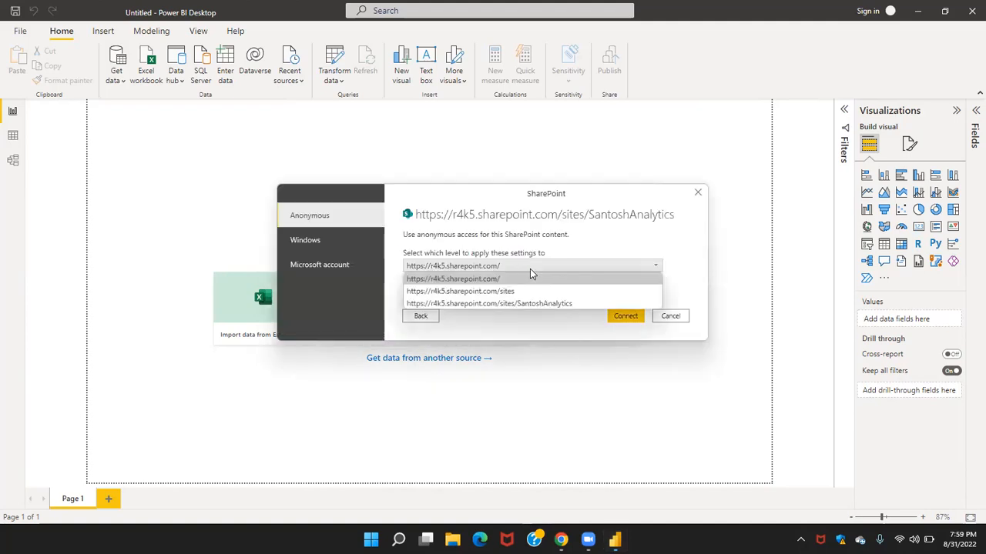
{"action": "left_click", "coordinate": [537, 303]}
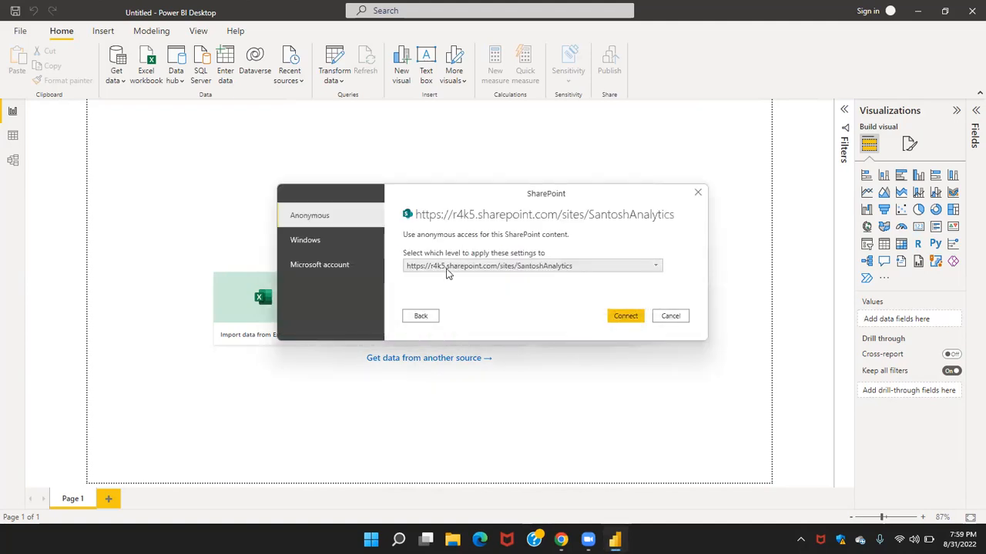
{"action": "left_click", "coordinate": [353, 265]}
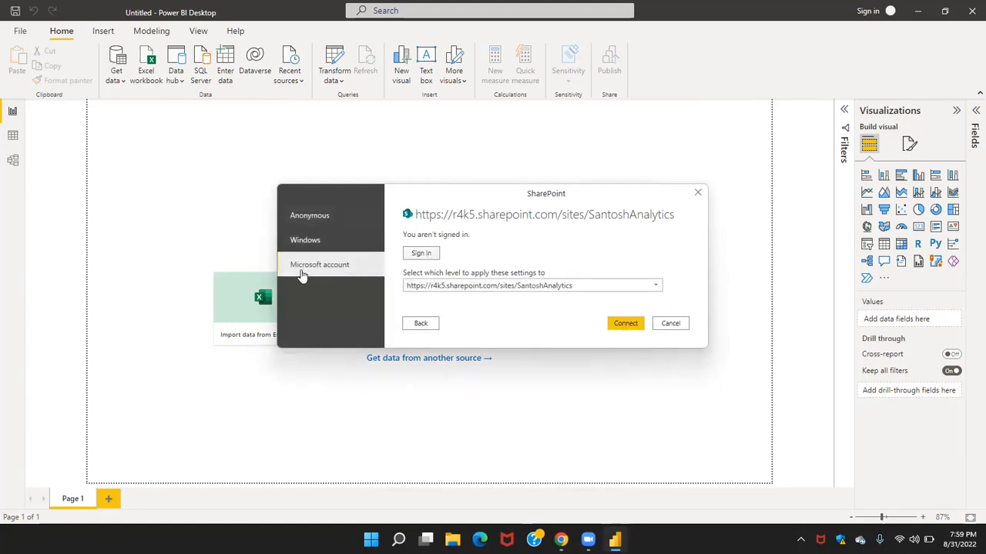
{"action": "left_click", "coordinate": [434, 255]}
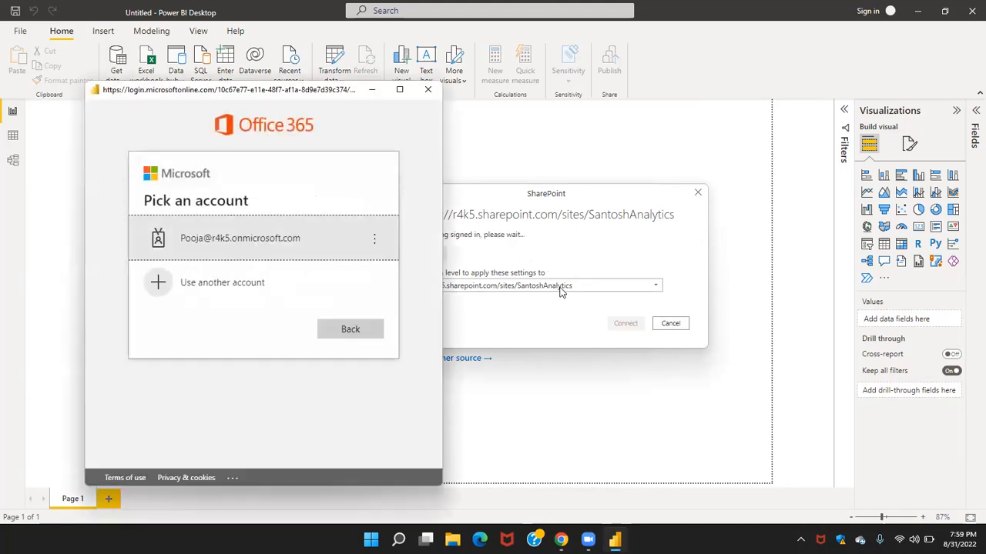
{"action": "left_click", "coordinate": [331, 242]}
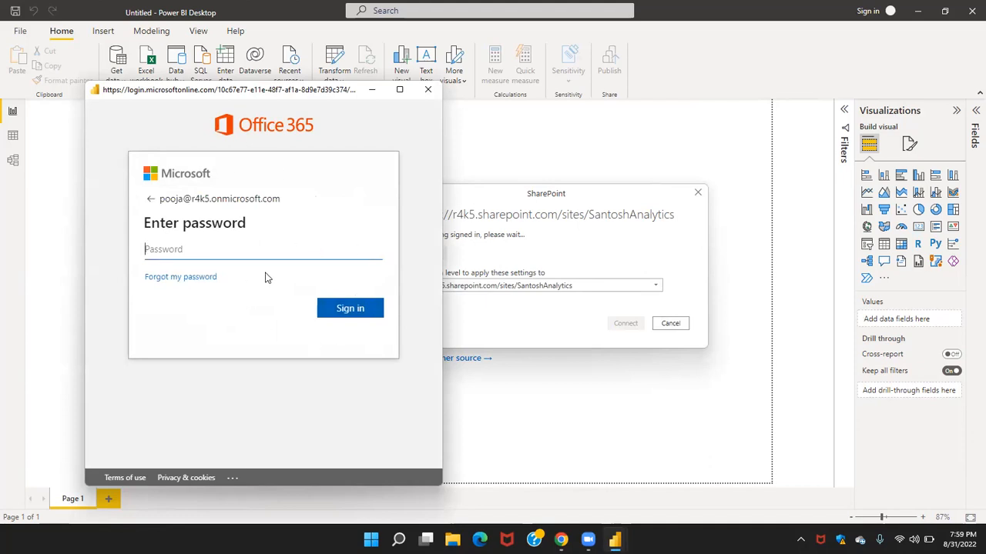
Copy the account password from the links document in Chrome, sign in with it in the Office 365 window, and connect to the site.
{"action": "left_click", "coordinate": [590, 539]}
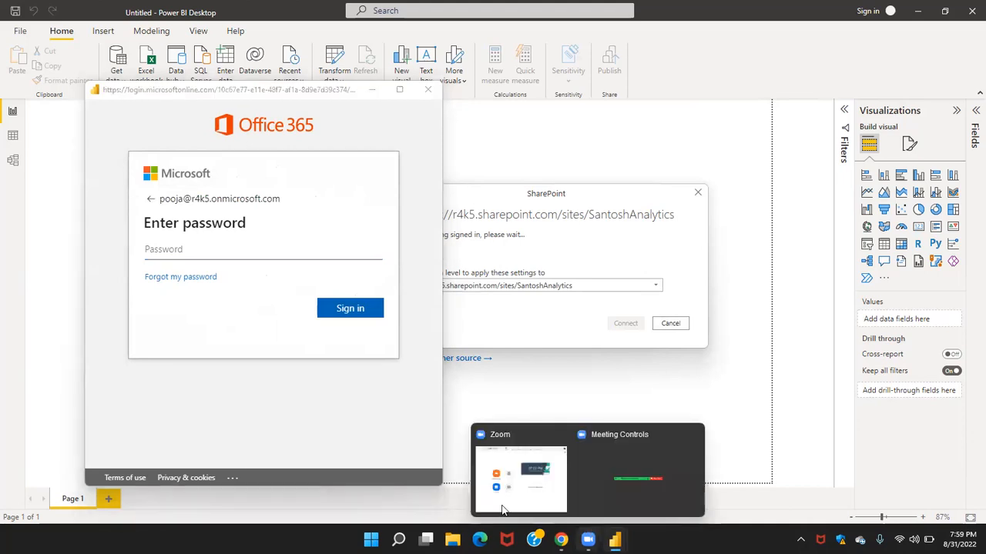
{"action": "left_click", "coordinate": [194, 305]}
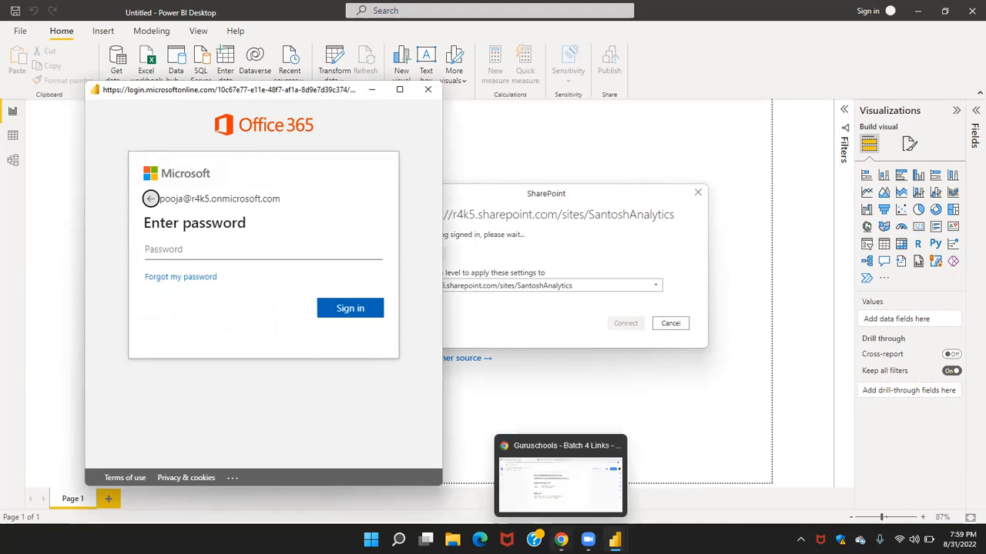
{"action": "left_click", "coordinate": [560, 539]}
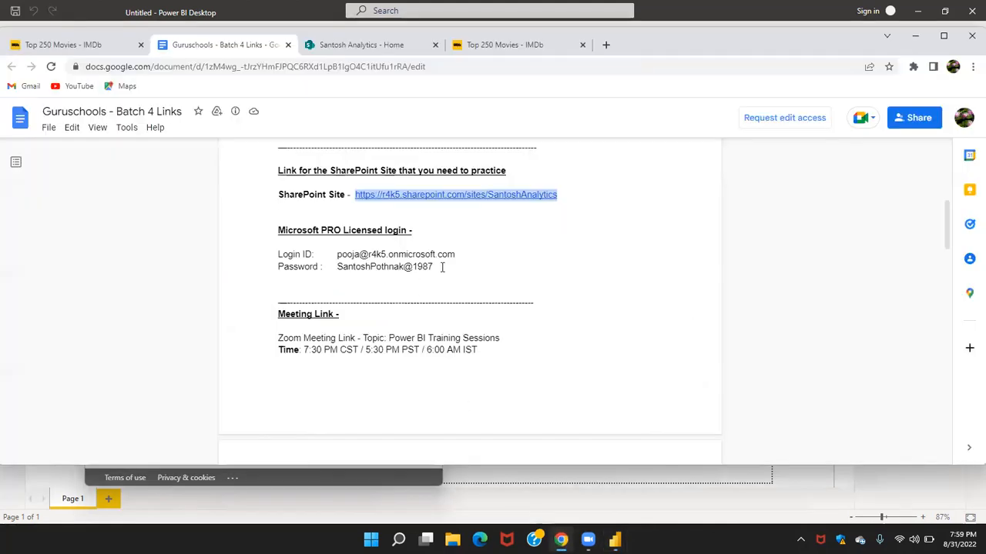
{"action": "left_click", "coordinate": [441, 268]}
{"action": "left_click_drag", "start_coordinate": [442, 267], "coordinate": [336, 268]}
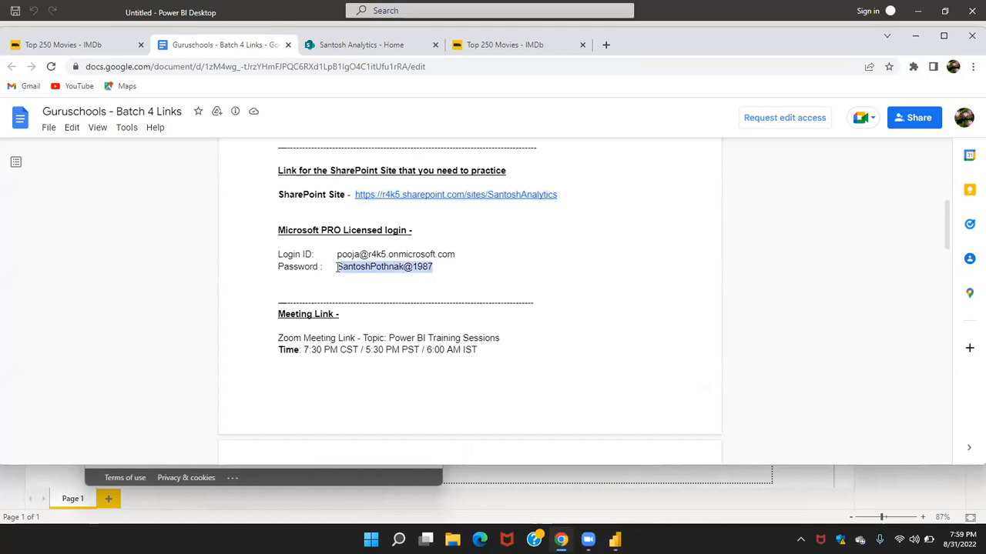
{"action": "left_click", "coordinate": [458, 491]}
{"action": "left_click", "coordinate": [256, 251]}
{"action": "key", "text": "ctrl+v"}
{"action": "left_click", "coordinate": [344, 309]}
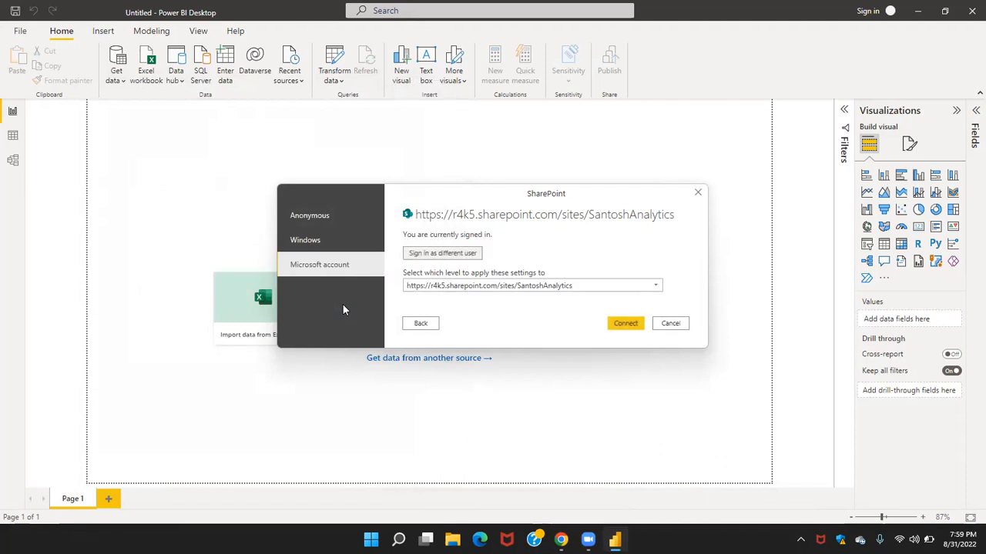
{"action": "left_click", "coordinate": [616, 327]}
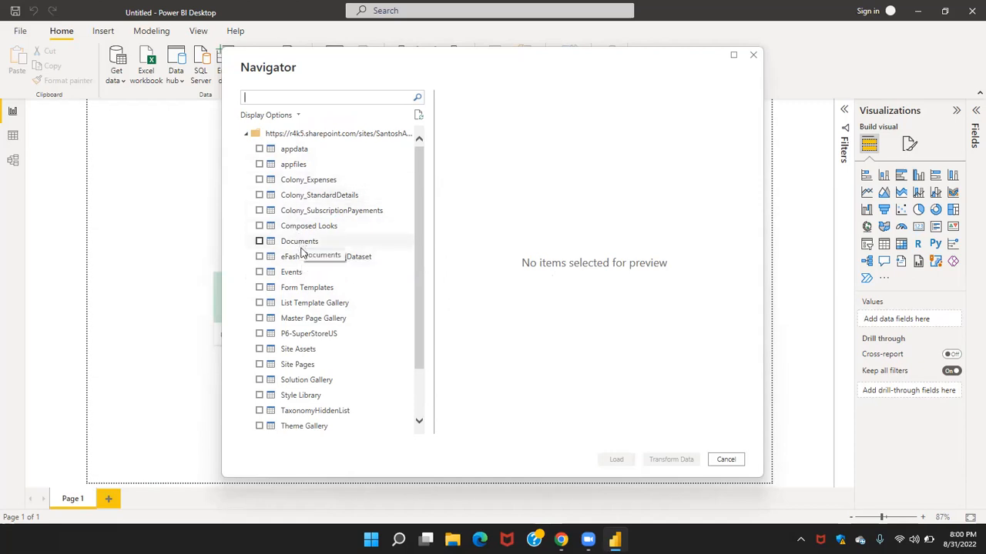
Preview the eFashionStoreSales_Dataset list, select it for import, and open it for transformation in Power Query Editor.
{"action": "left_click", "coordinate": [300, 263]}
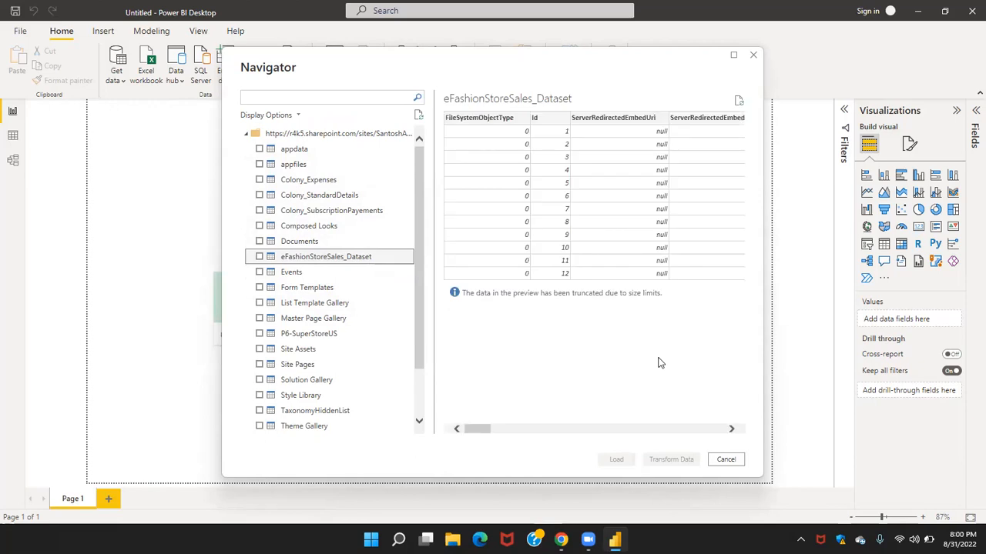
{"action": "scroll", "coordinate": [570, 262], "scroll_direction": "right", "scroll_amount": 5}
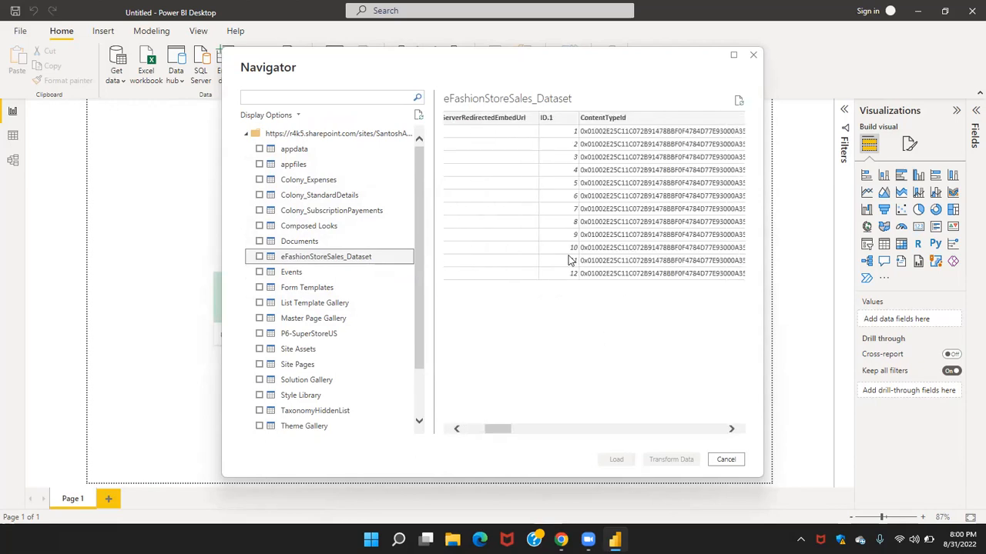
{"action": "scroll", "coordinate": [570, 261], "scroll_direction": "right", "scroll_amount": 1}
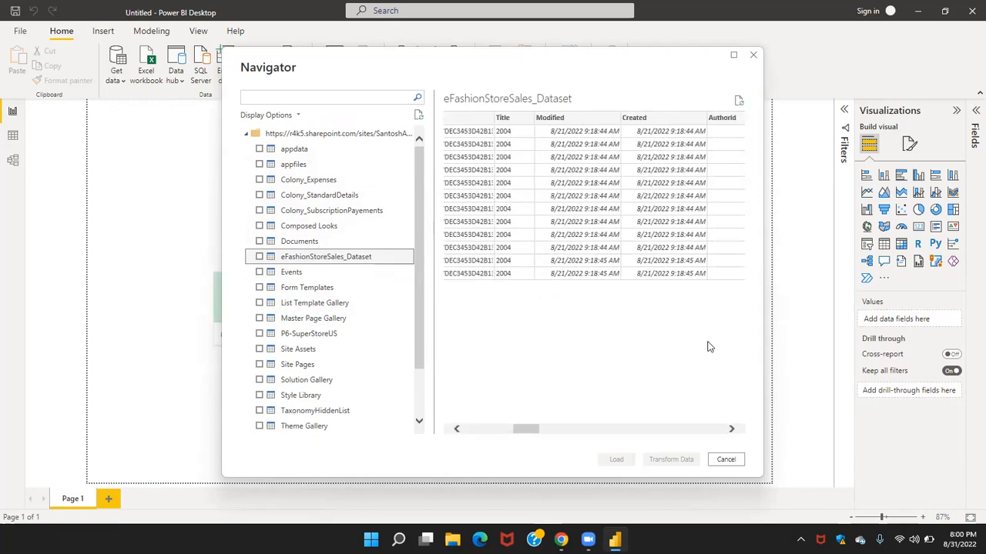
{"action": "left_click", "coordinate": [259, 258]}
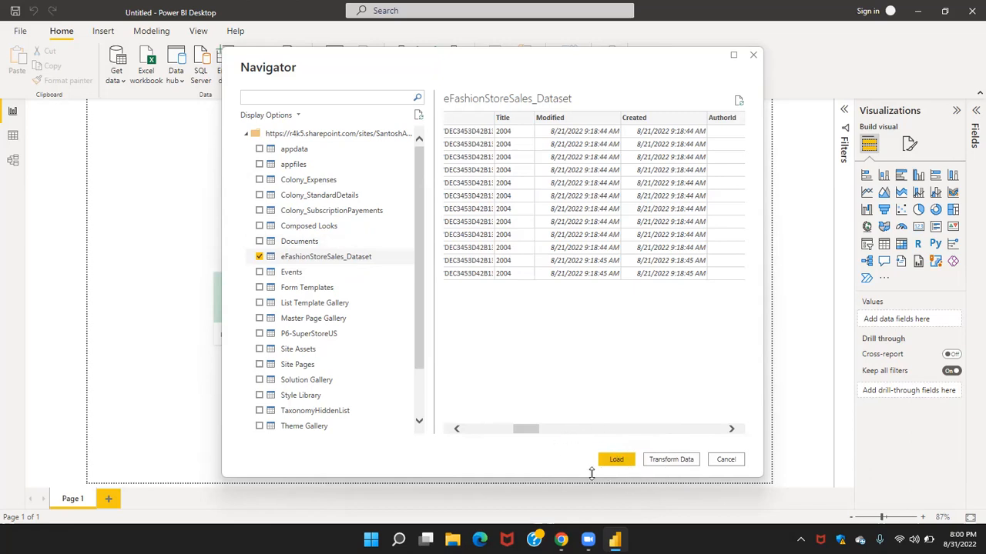
{"action": "left_click", "coordinate": [670, 460]}
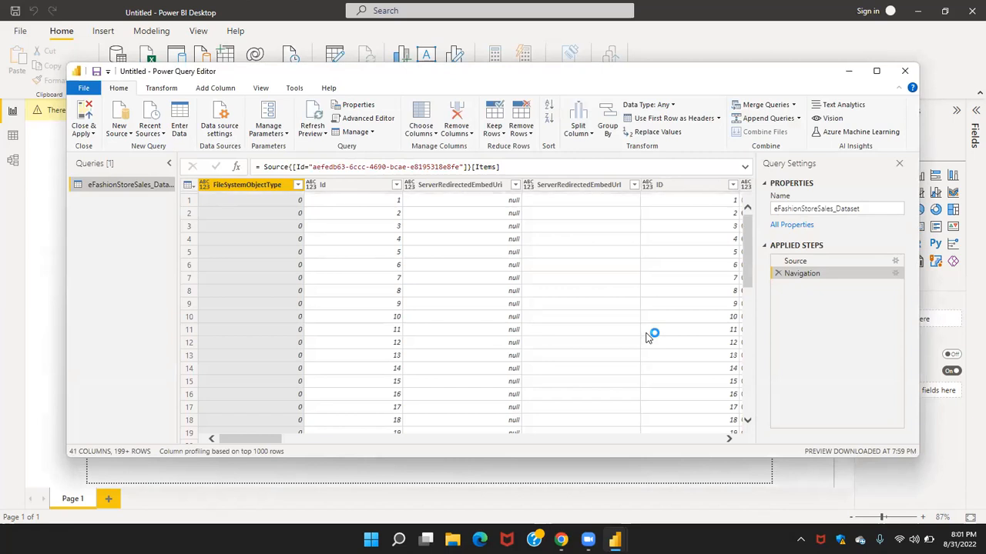
Look through the columns of the eFashionStoreSales_Dataset query from the first to the attachment fields and back.
{"action": "scroll", "coordinate": [647, 337], "scroll_direction": "right", "scroll_amount": 5}
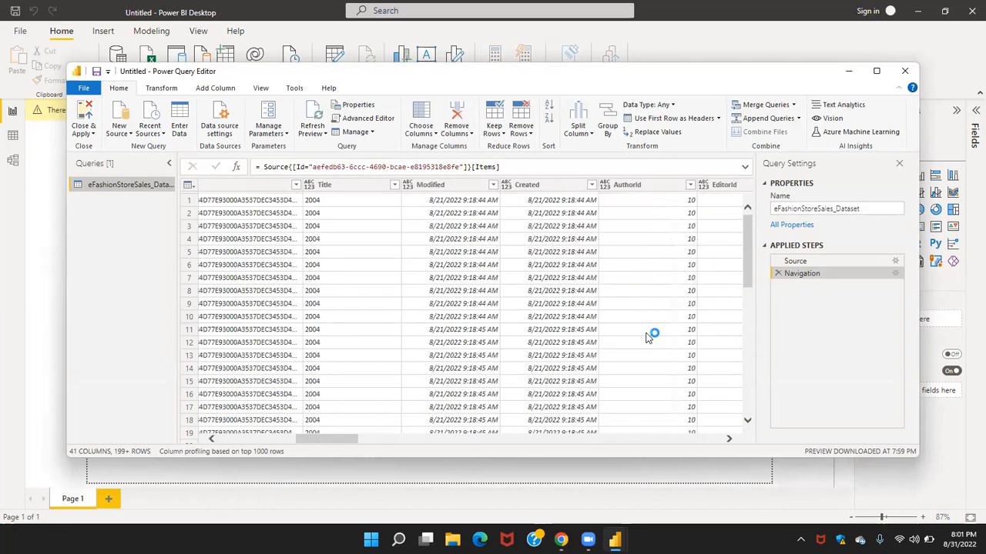
{"action": "scroll", "coordinate": [646, 337], "scroll_direction": "right", "scroll_amount": 5}
{"action": "scroll", "coordinate": [647, 337], "scroll_direction": "right", "scroll_amount": 8}
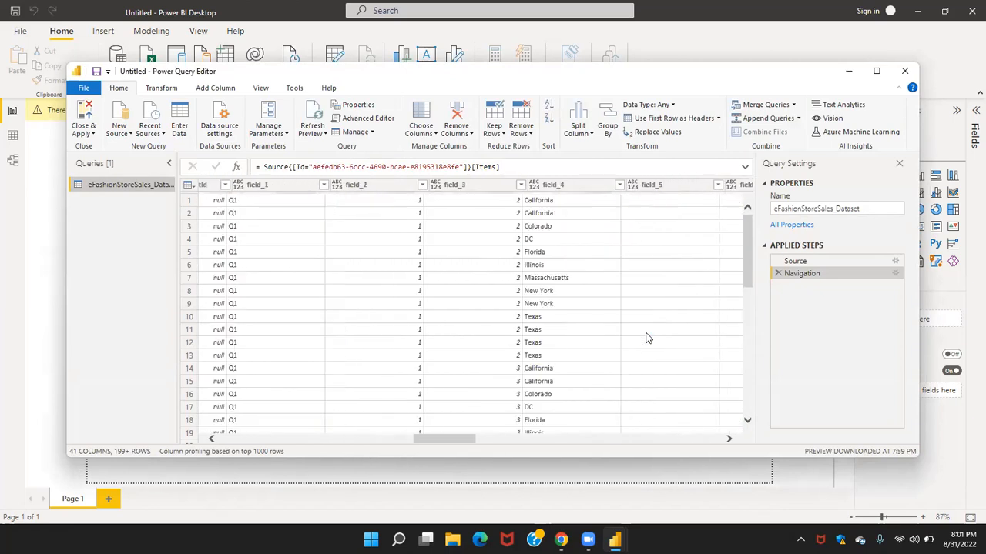
{"action": "scroll", "coordinate": [647, 337], "scroll_direction": "right", "scroll_amount": 10}
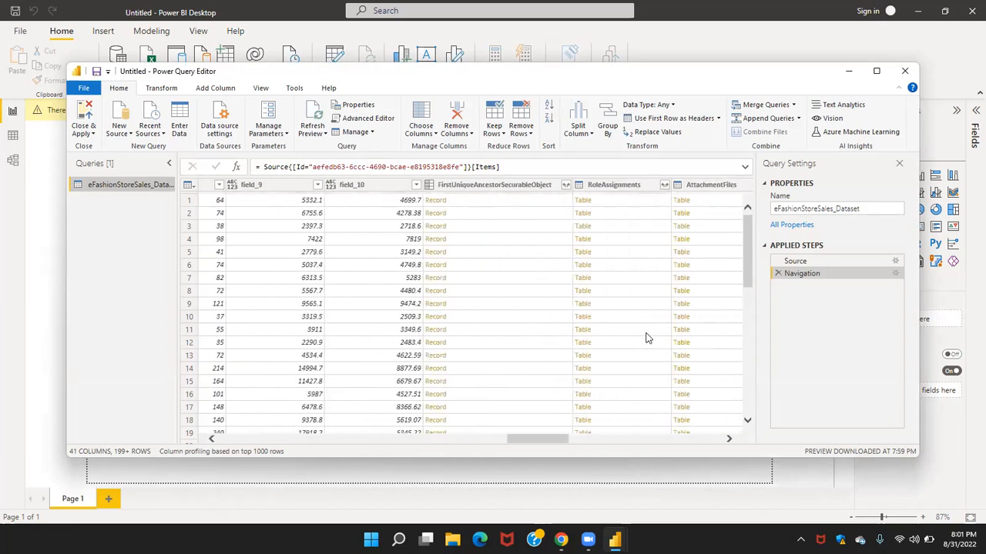
{"action": "scroll", "coordinate": [647, 338], "scroll_direction": "left", "scroll_amount": 20}
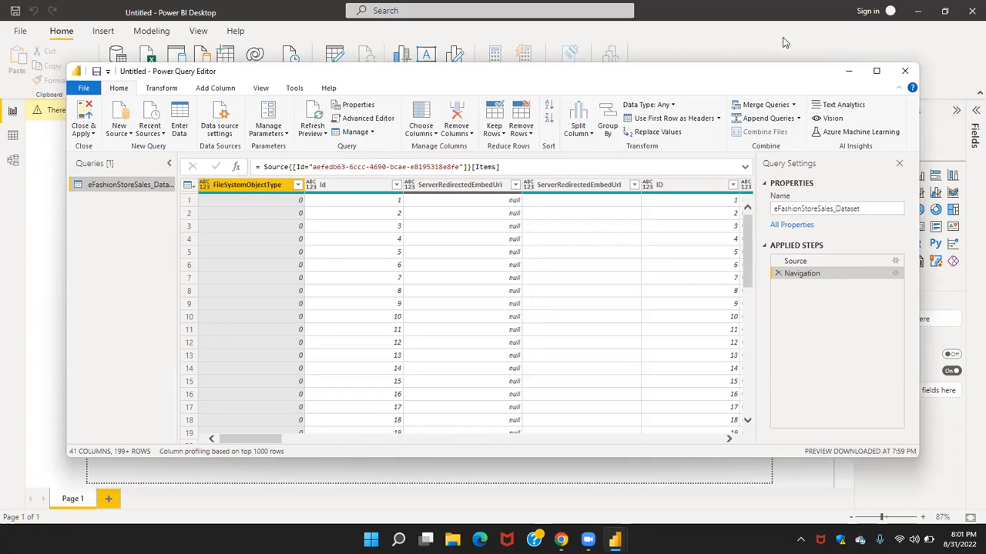
Switch to Chrome, look over the IMDb Top 250 Movies chart, and copy its page address.
{"action": "left_click", "coordinate": [851, 73]}
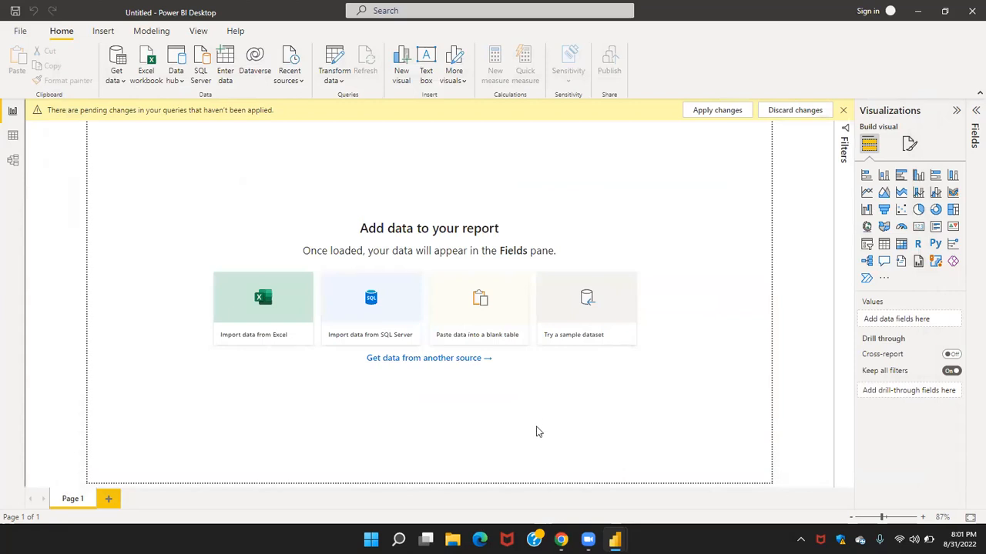
{"action": "left_click", "coordinate": [560, 539]}
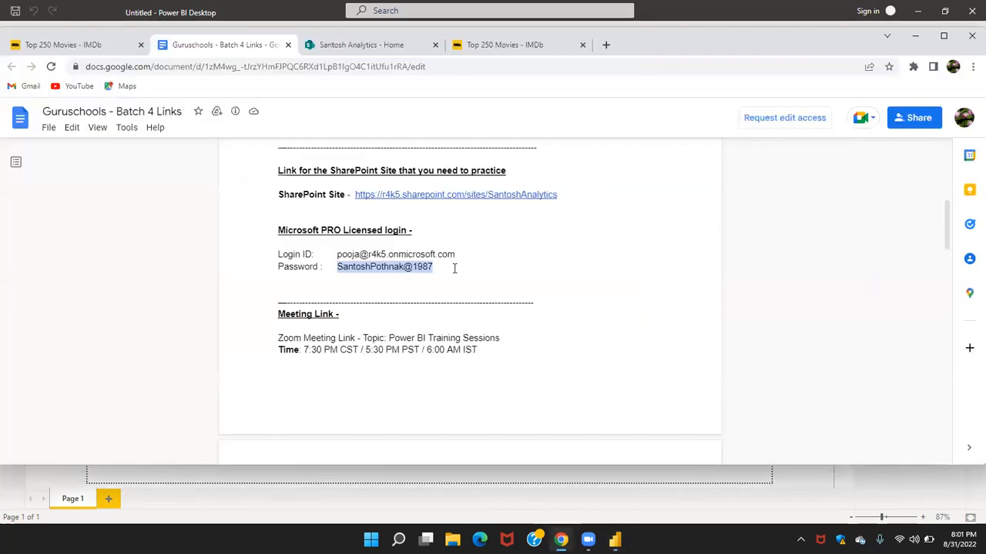
{"action": "left_click", "coordinate": [502, 48]}
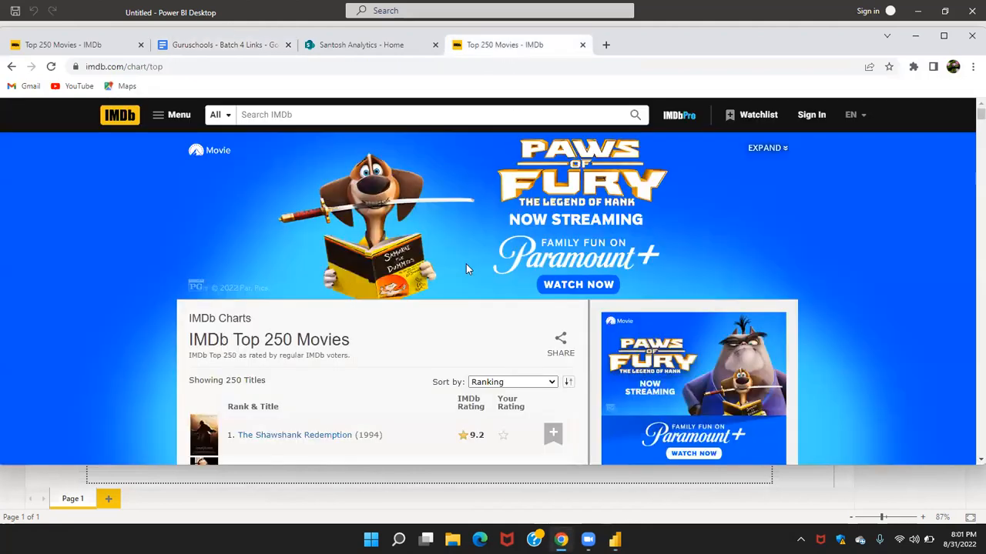
{"action": "scroll", "coordinate": [466, 269], "scroll_direction": "down", "scroll_amount": 2}
{"action": "scroll", "coordinate": [466, 269], "scroll_direction": "up", "scroll_amount": 1}
{"action": "scroll", "coordinate": [466, 269], "scroll_direction": "down", "scroll_amount": 9}
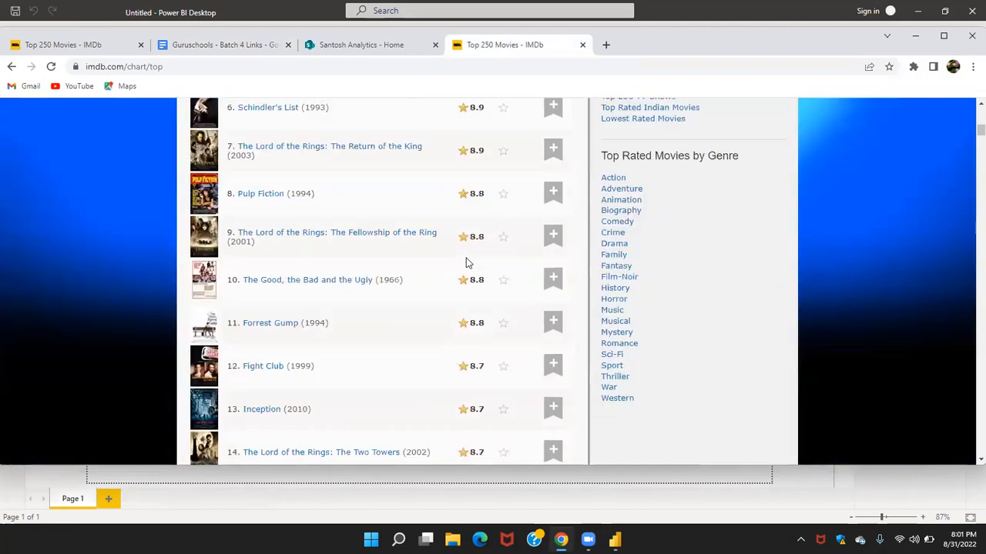
{"action": "scroll", "coordinate": [466, 264], "scroll_direction": "up", "scroll_amount": 10}
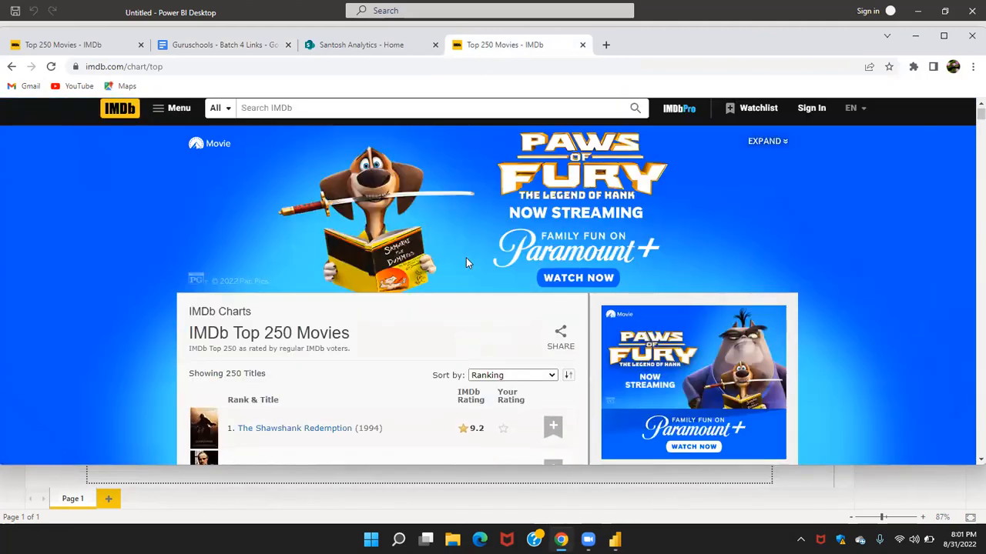
{"action": "scroll", "coordinate": [466, 264], "scroll_direction": "down", "scroll_amount": 1}
{"action": "scroll", "coordinate": [115, 94], "scroll_direction": "up", "scroll_amount": 1}
{"action": "left_click", "coordinate": [137, 67]}
{"action": "key", "text": "ctrl+c"}
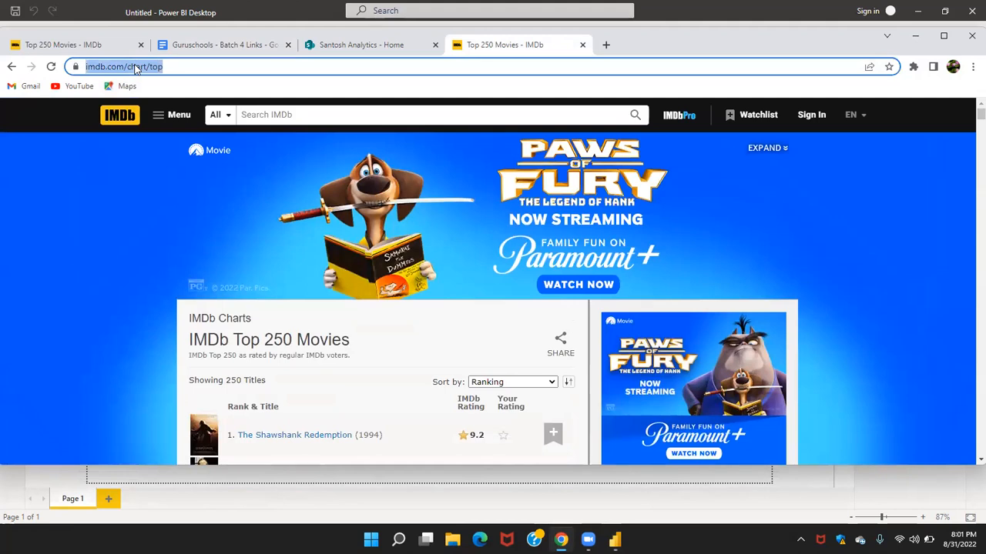
{"action": "left_click", "coordinate": [176, 205]}
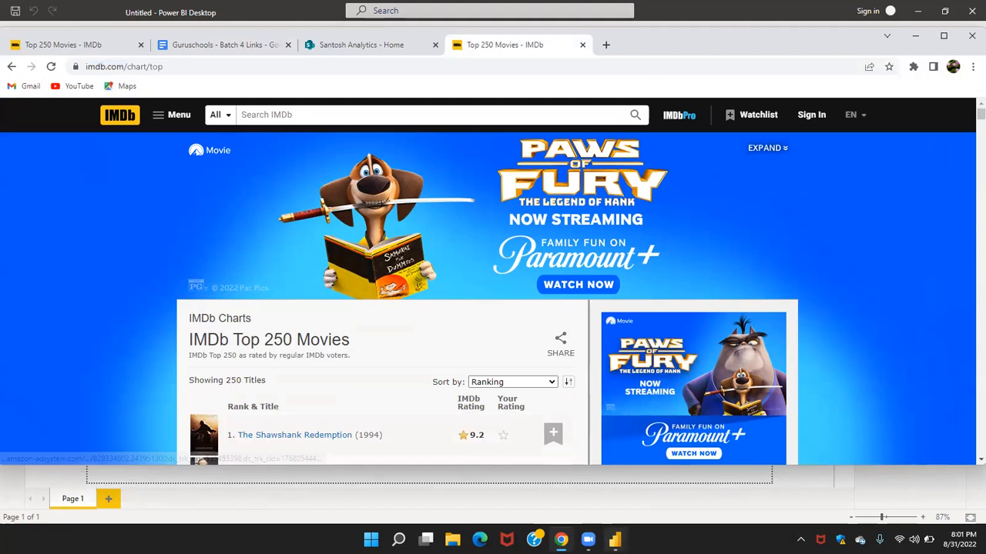
Switch back to Power BI Desktop and start a new data connection with the Web connector from the Other category.
{"action": "left_click", "coordinate": [615, 539]}
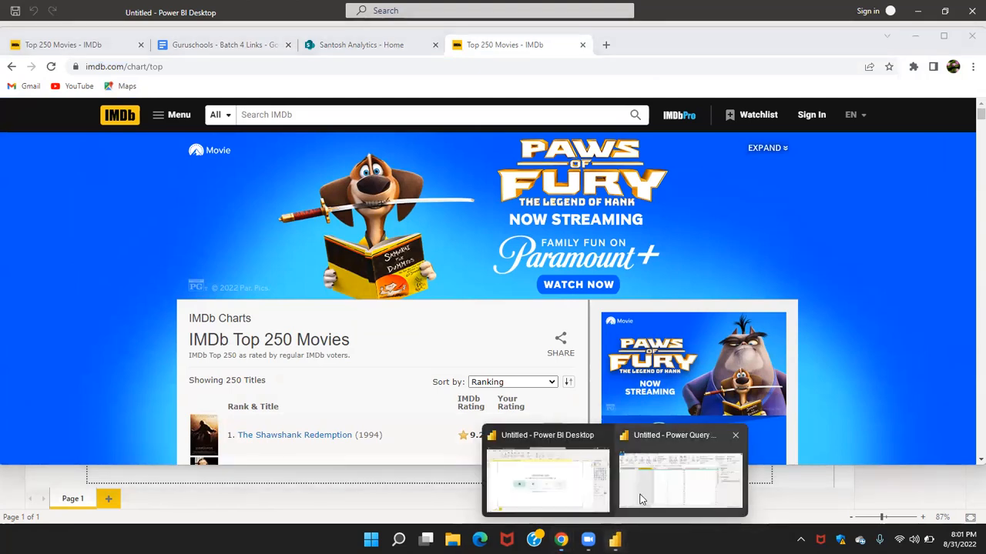
{"action": "left_click", "coordinate": [560, 484]}
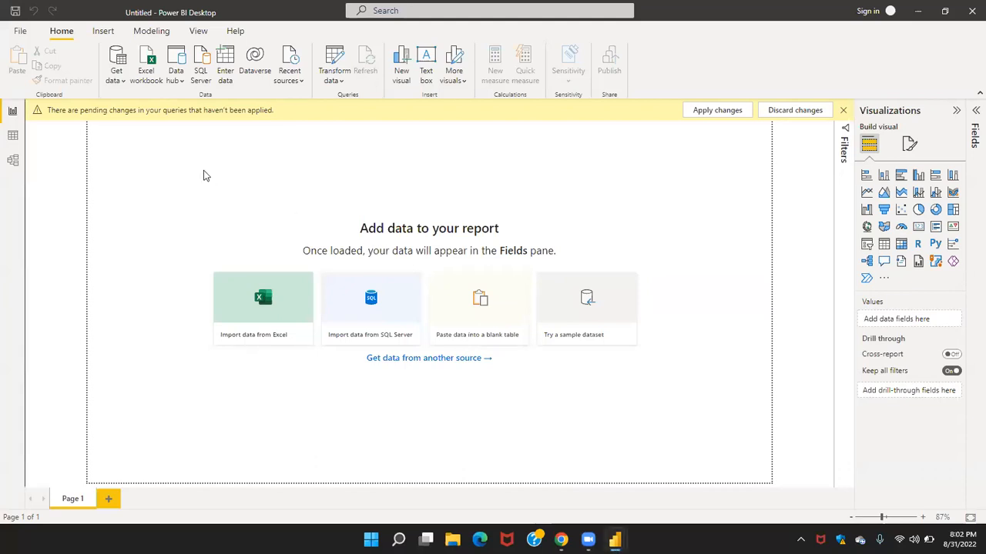
{"action": "left_click", "coordinate": [119, 63]}
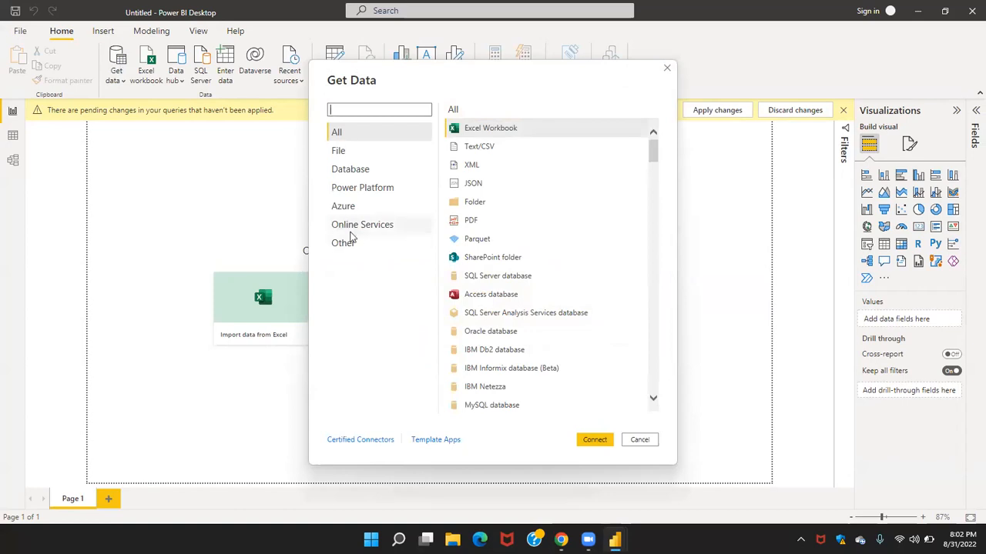
{"action": "left_click", "coordinate": [347, 243]}
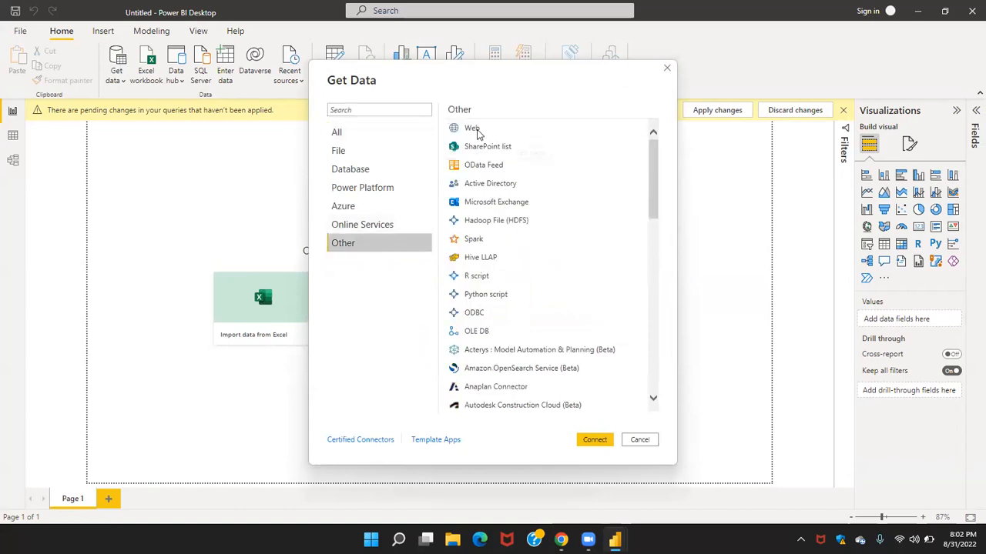
{"action": "left_click", "coordinate": [476, 132]}
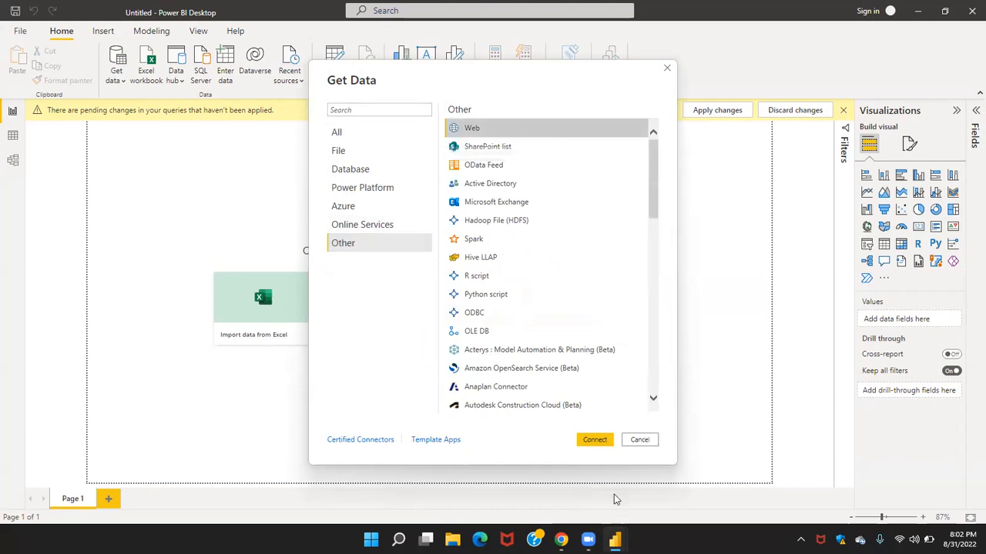
{"action": "left_click", "coordinate": [585, 443]}
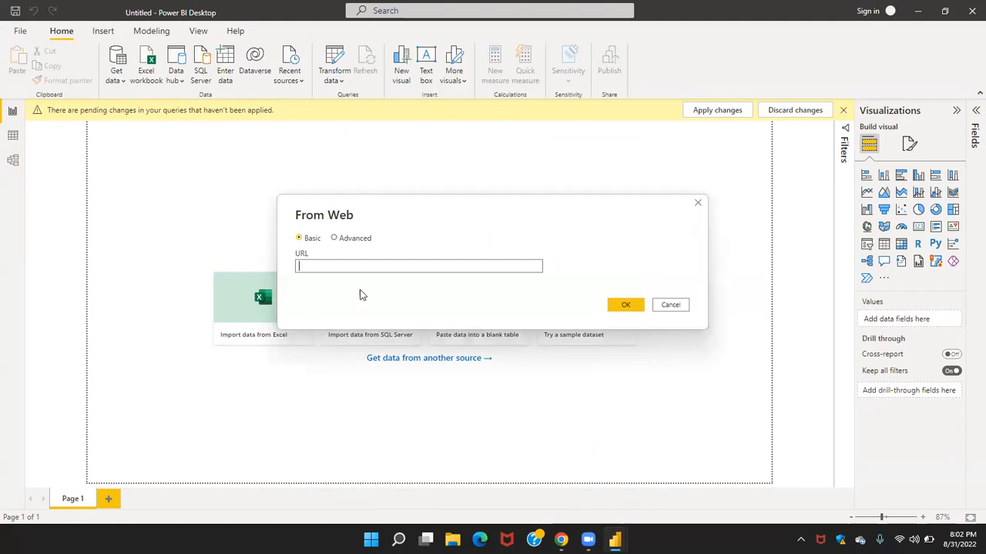
{"action": "right_click", "coordinate": [343, 265]}
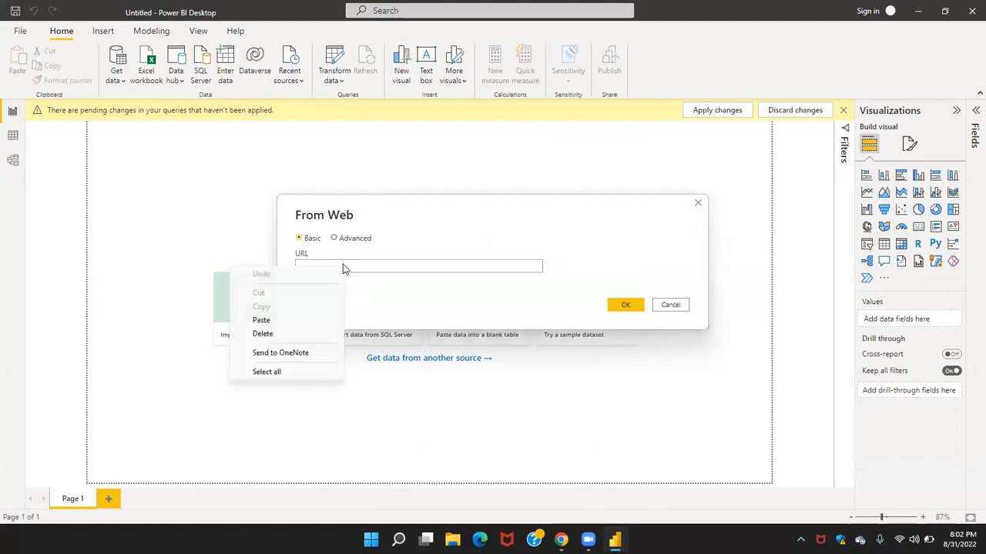
{"action": "left_click", "coordinate": [305, 327]}
{"action": "left_click", "coordinate": [638, 308]}
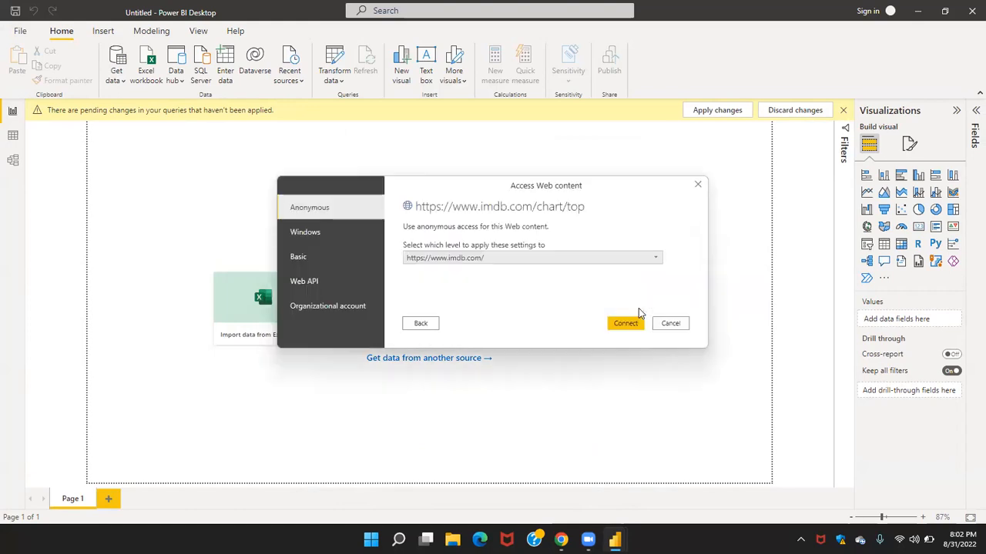
{"action": "left_click", "coordinate": [627, 261]}
{"action": "left_click", "coordinate": [536, 296]}
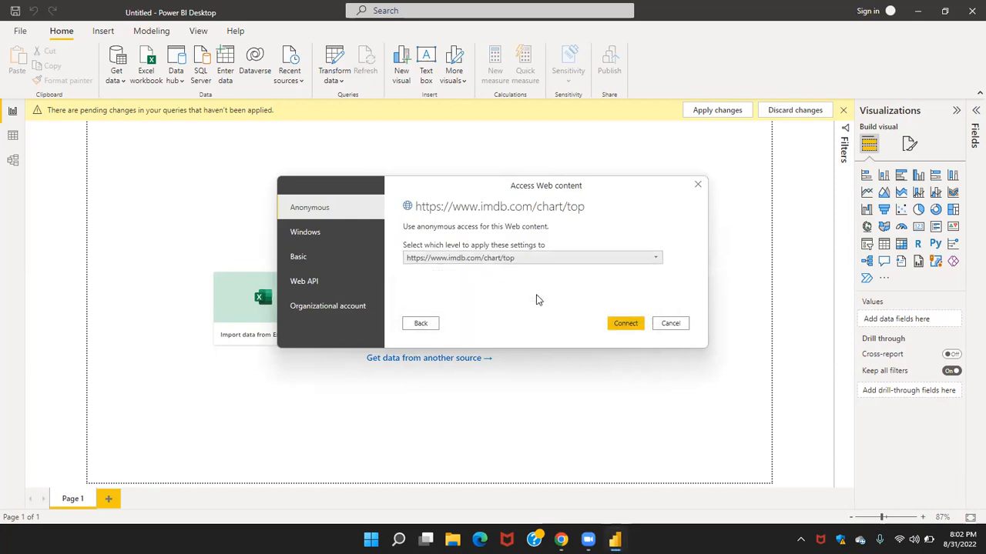
{"action": "left_click", "coordinate": [624, 327]}
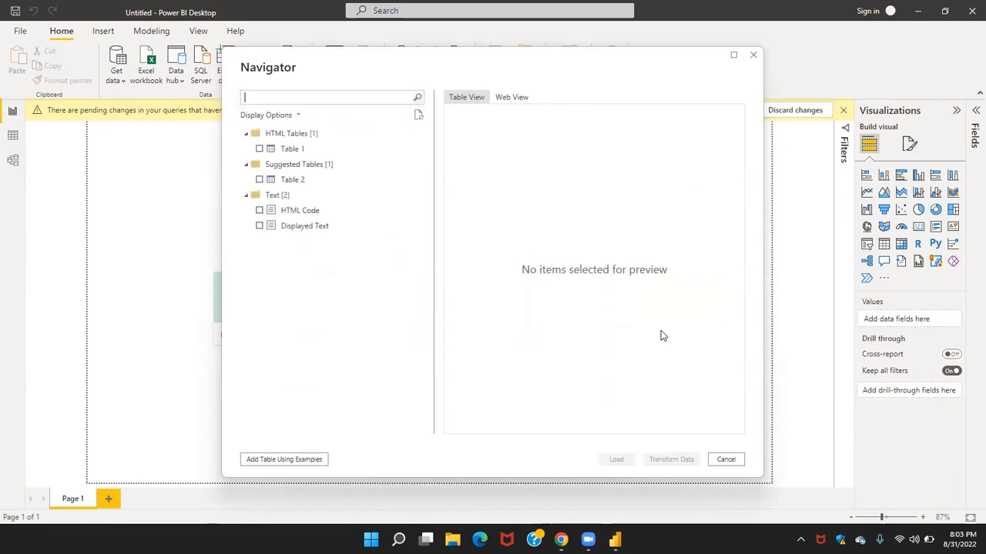
Preview Table 1 from the IMDb page, select it for import, and open it for transformation in Power Query Editor.
{"action": "left_click", "coordinate": [275, 150]}
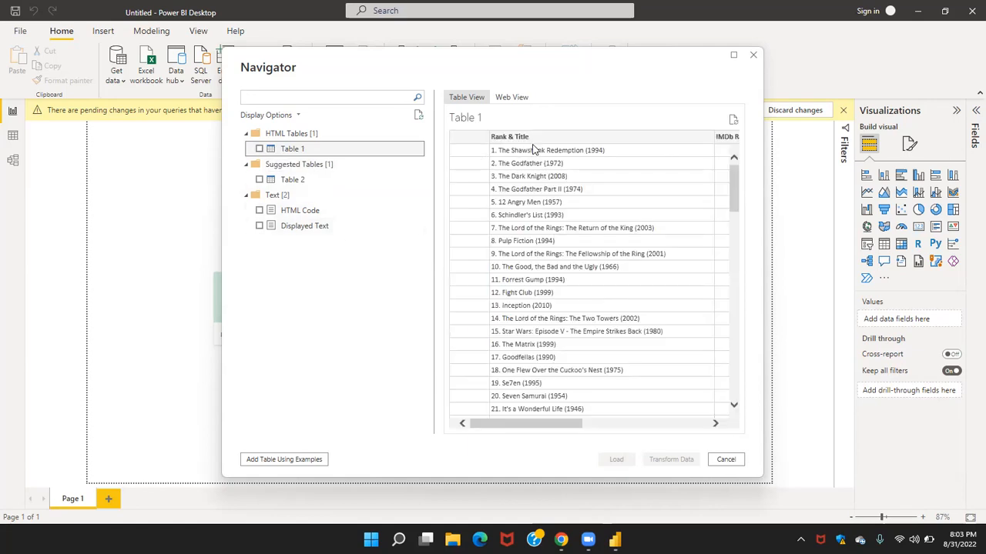
{"action": "scroll", "coordinate": [540, 189], "scroll_direction": "right", "scroll_amount": 5}
{"action": "scroll", "coordinate": [541, 189], "scroll_direction": "left", "scroll_amount": 5}
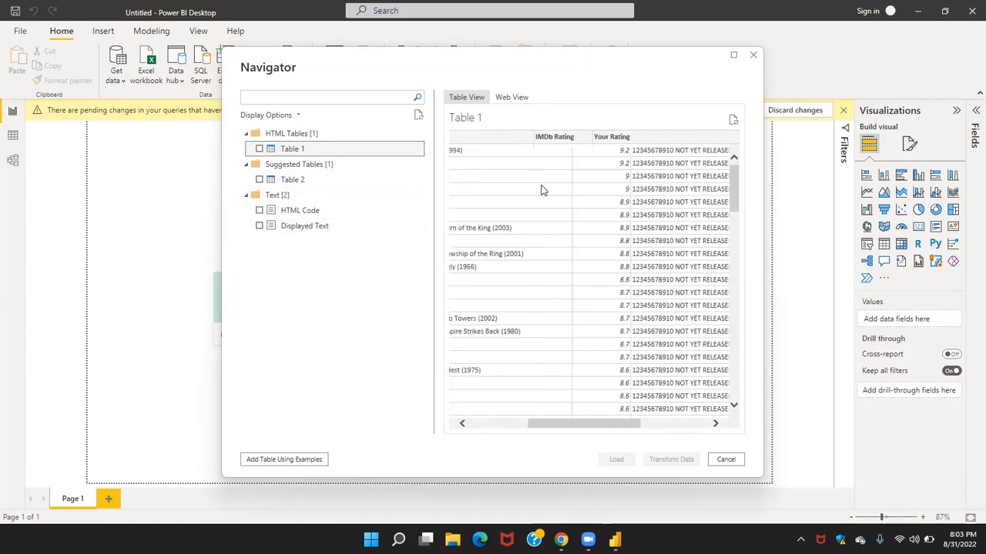
{"action": "scroll", "coordinate": [541, 248], "scroll_direction": "down", "scroll_amount": 4}
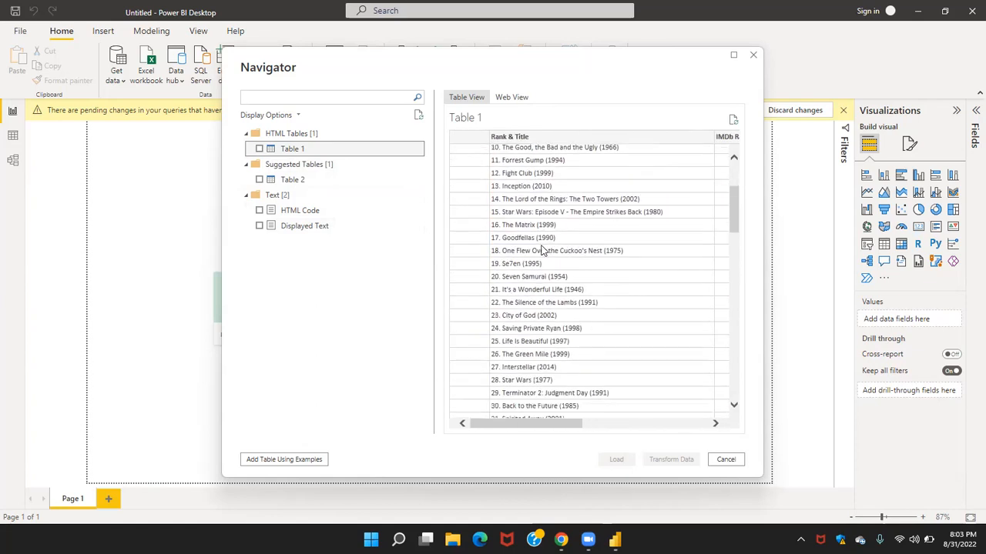
{"action": "scroll", "coordinate": [541, 248], "scroll_direction": "up", "scroll_amount": 4}
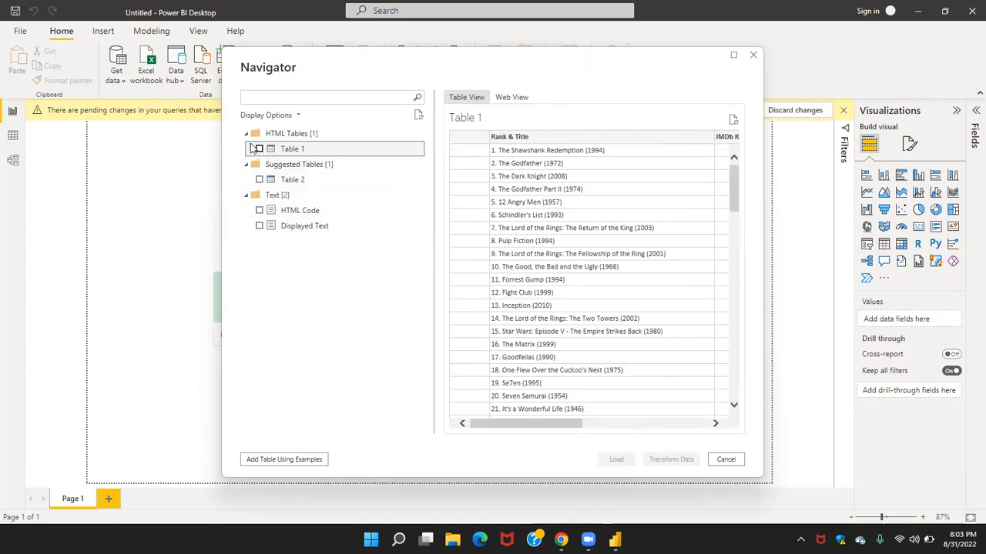
{"action": "left_click", "coordinate": [259, 149]}
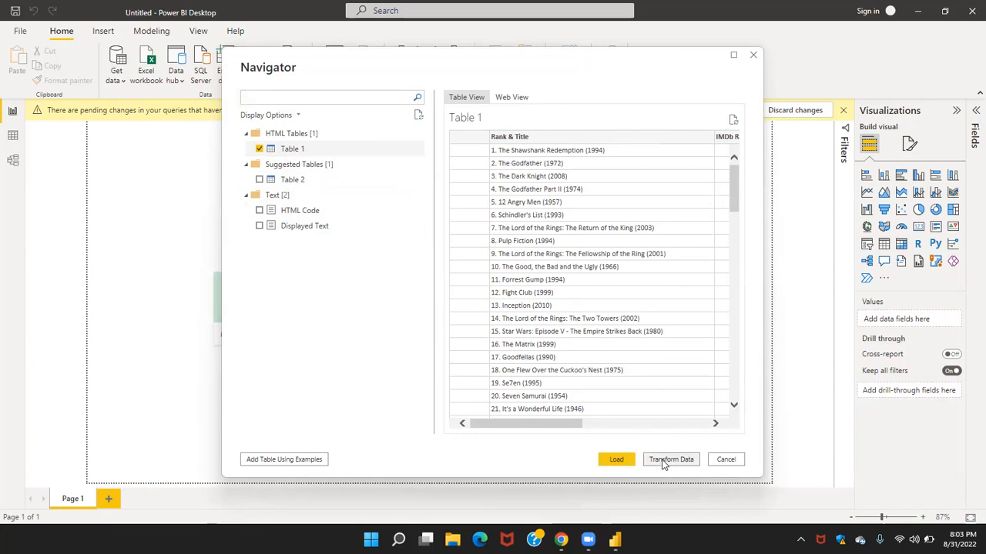
{"action": "left_click", "coordinate": [667, 460]}
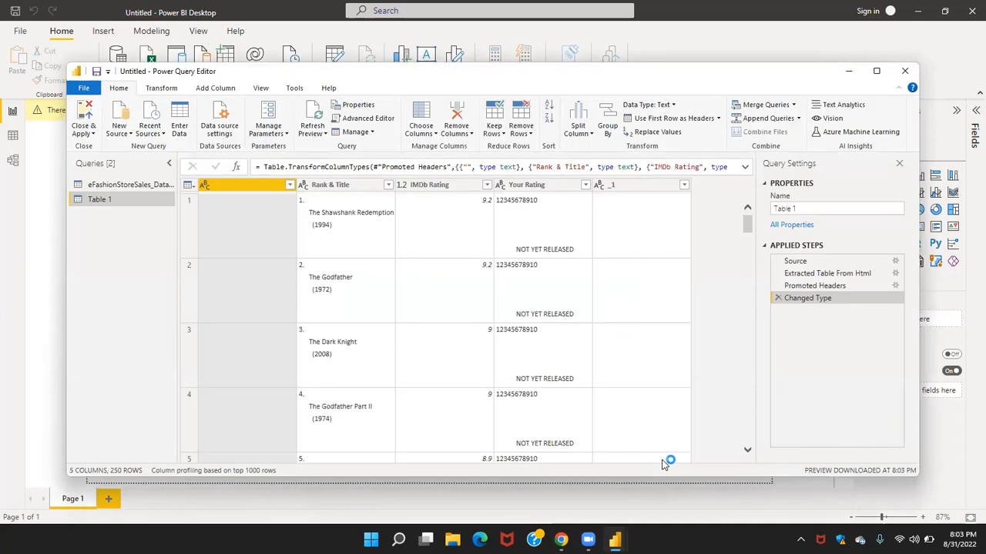
{"action": "scroll", "coordinate": [606, 415], "scroll_direction": "down", "scroll_amount": 1}
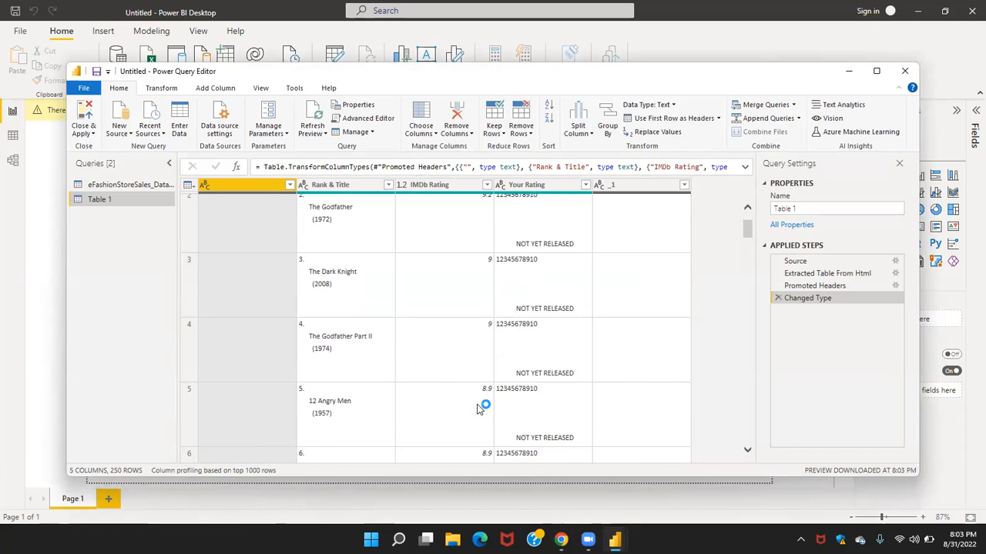
{"action": "scroll", "coordinate": [477, 408], "scroll_direction": "down", "scroll_amount": 2}
{"action": "scroll", "coordinate": [476, 404], "scroll_direction": "up", "scroll_amount": 3}
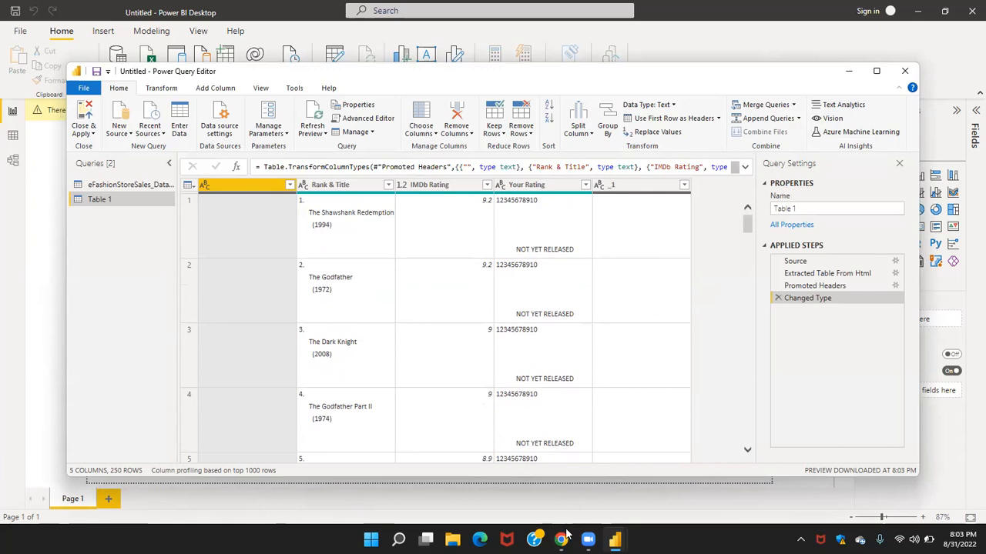
{"action": "mouse_move", "coordinate": [588, 540]}
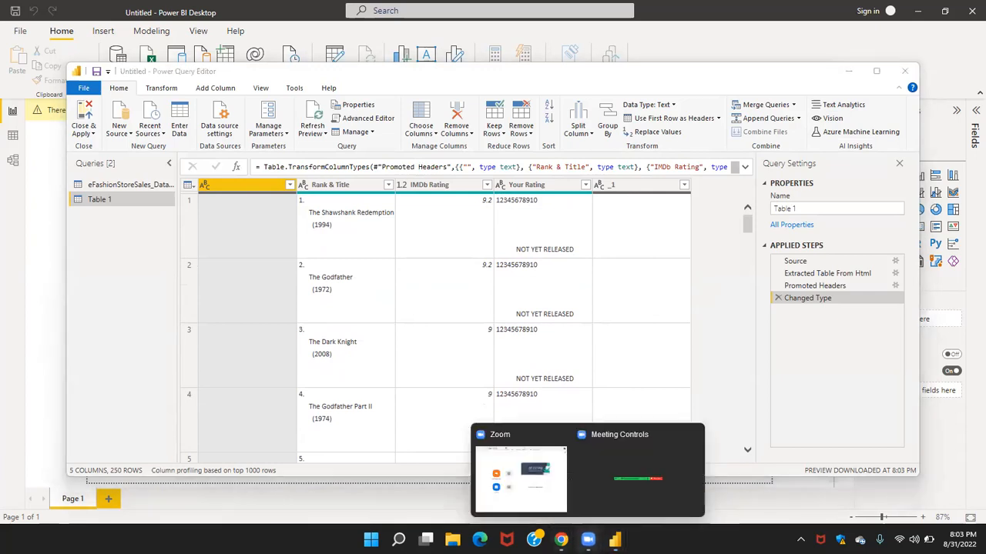
{"action": "left_click", "coordinate": [613, 485]}
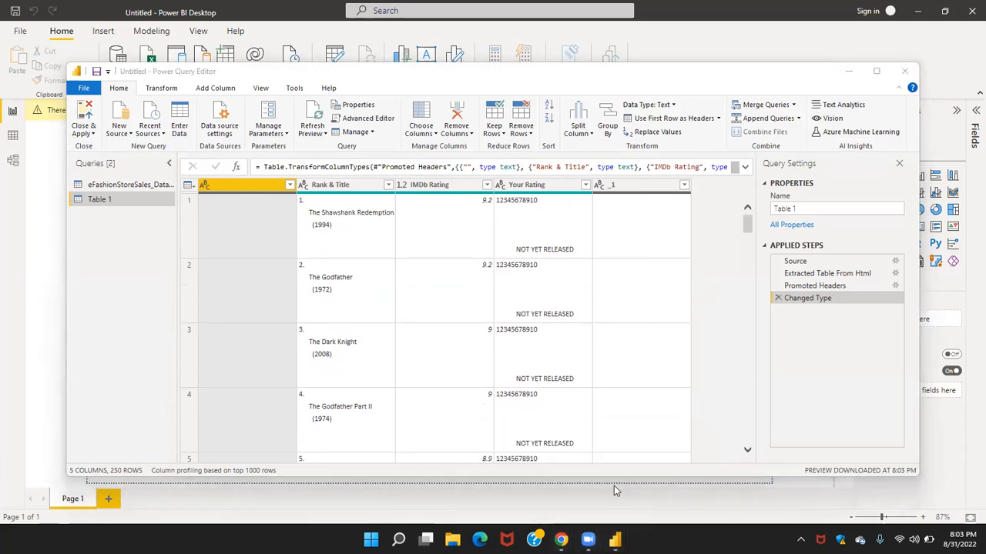
{"action": "mouse_move", "coordinate": [588, 539]}
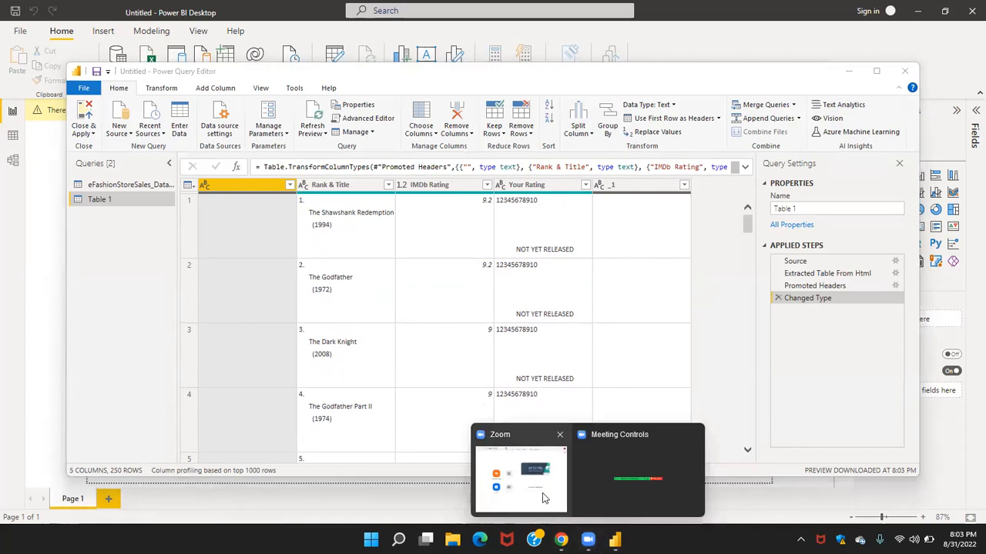